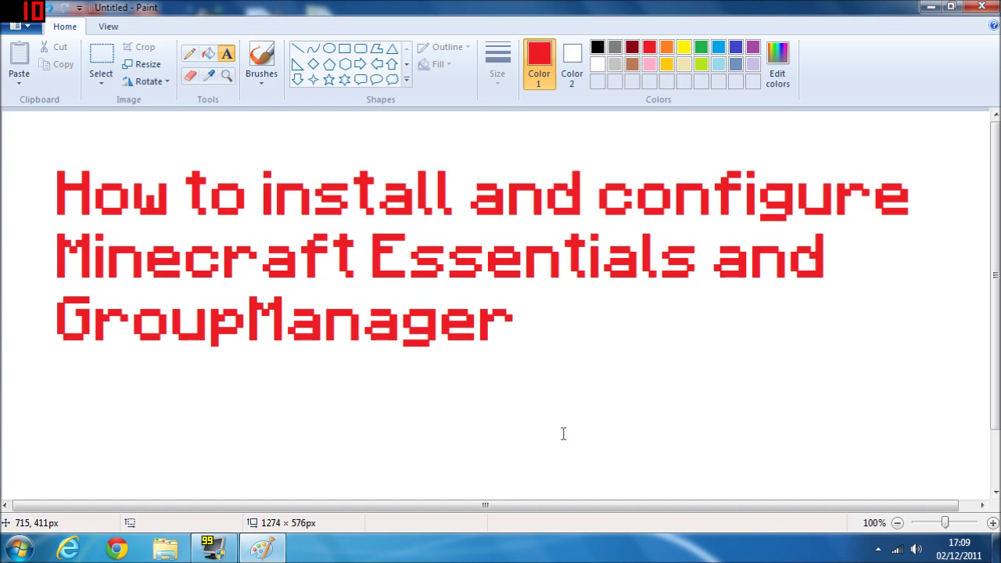
Step: Minimize the Paint window showing the Essentials and GroupManager title image
click(930, 7)
Step: Launch Chrome and maximize its window
click(117, 548)
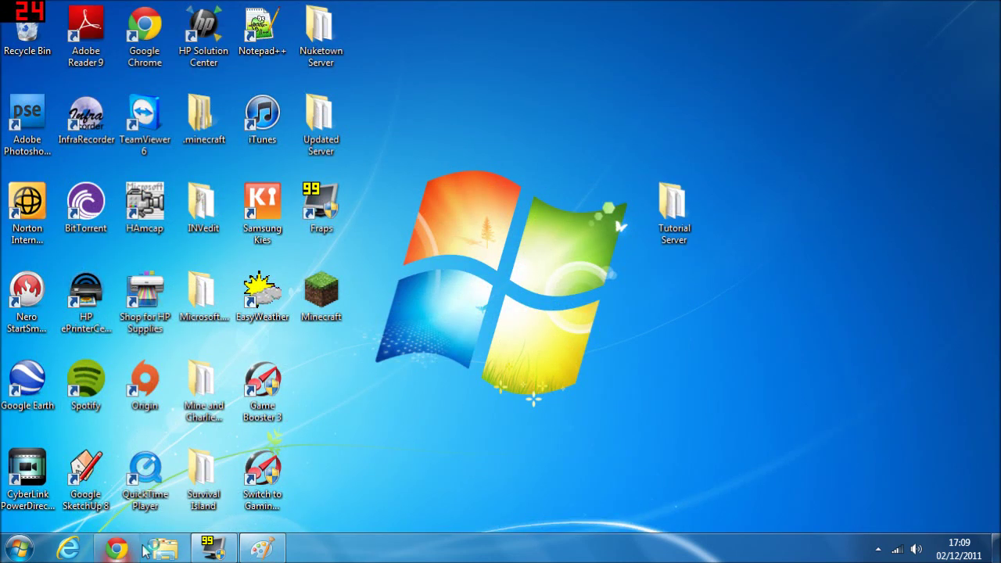
drag(740, 23, 544, 92)
double_click(544, 92)
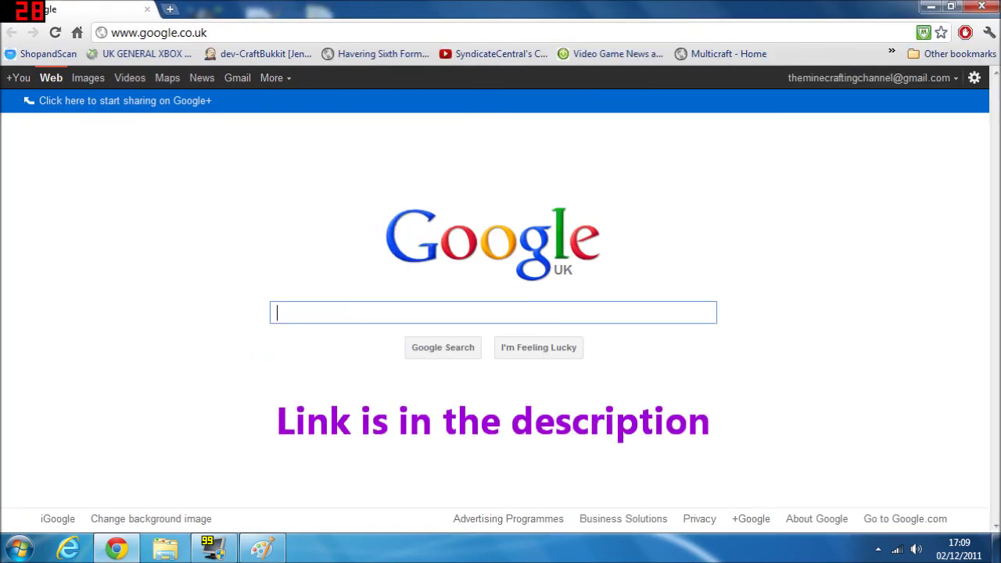
Step: Search Google for 'minecraft essentials' and open the Essentials v2.6.5 thread on forums.bukkit.org
text(minecraf)
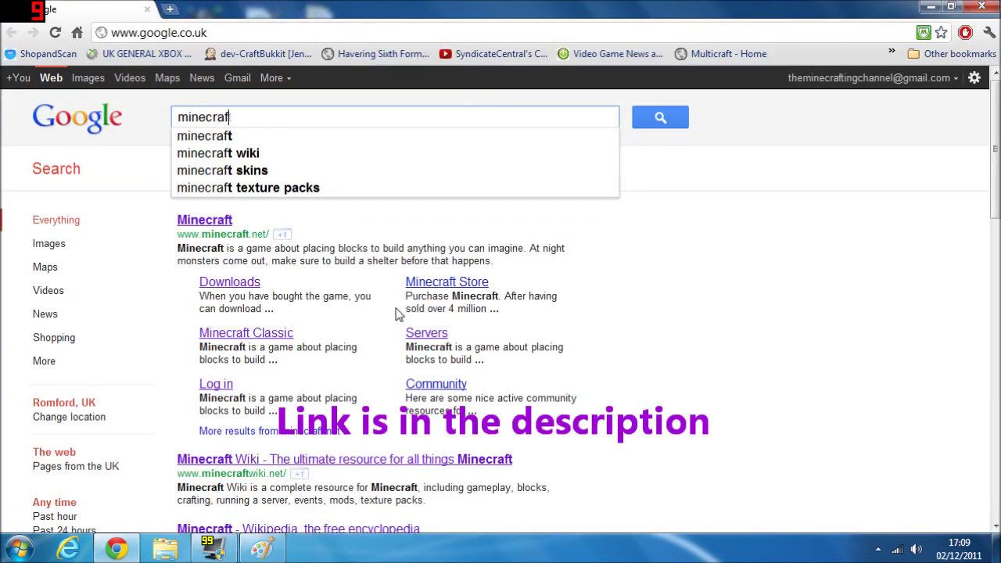
text(t essentia)
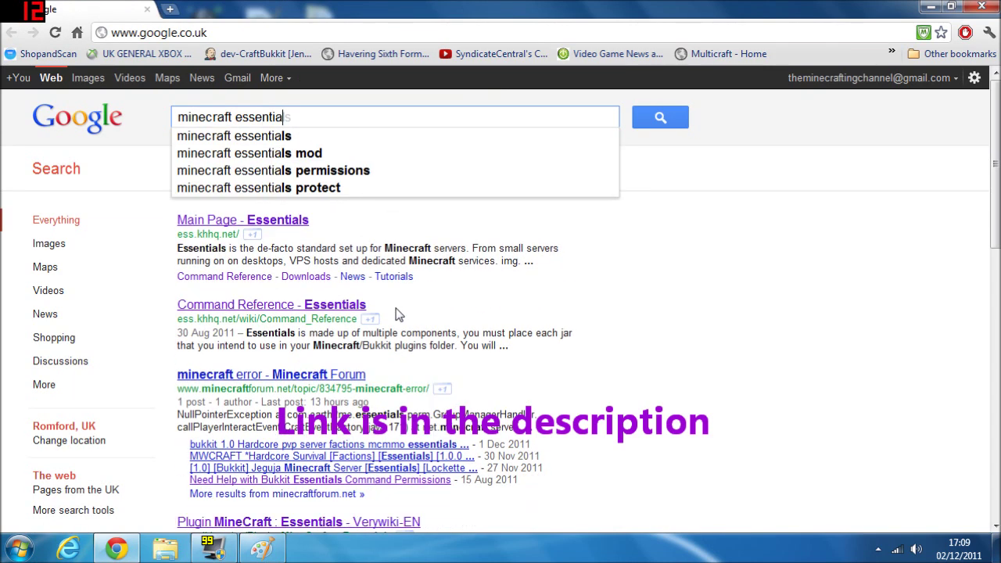
text(lds)
key(Return)
click(358, 220)
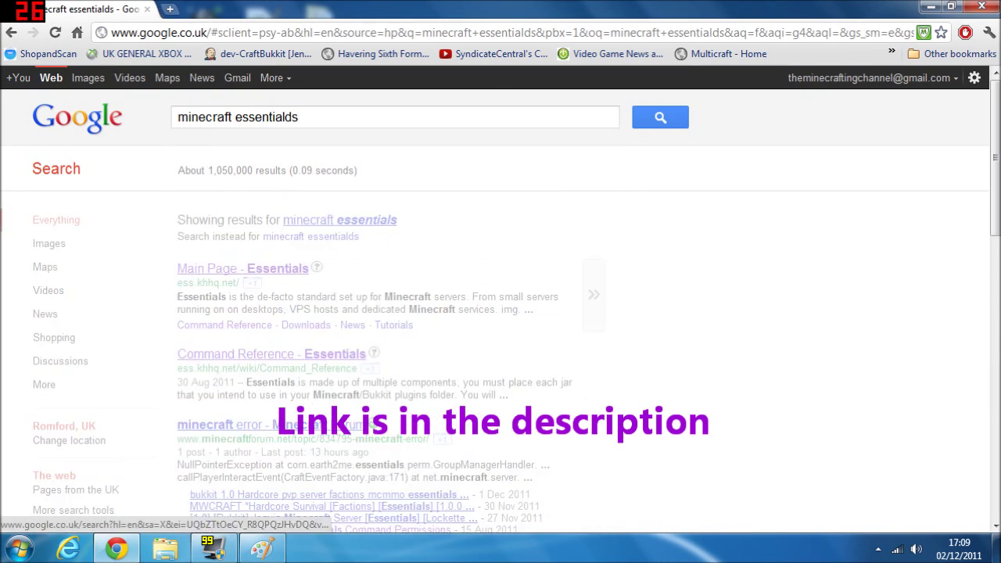
click(340, 124)
key(ctrl+a)
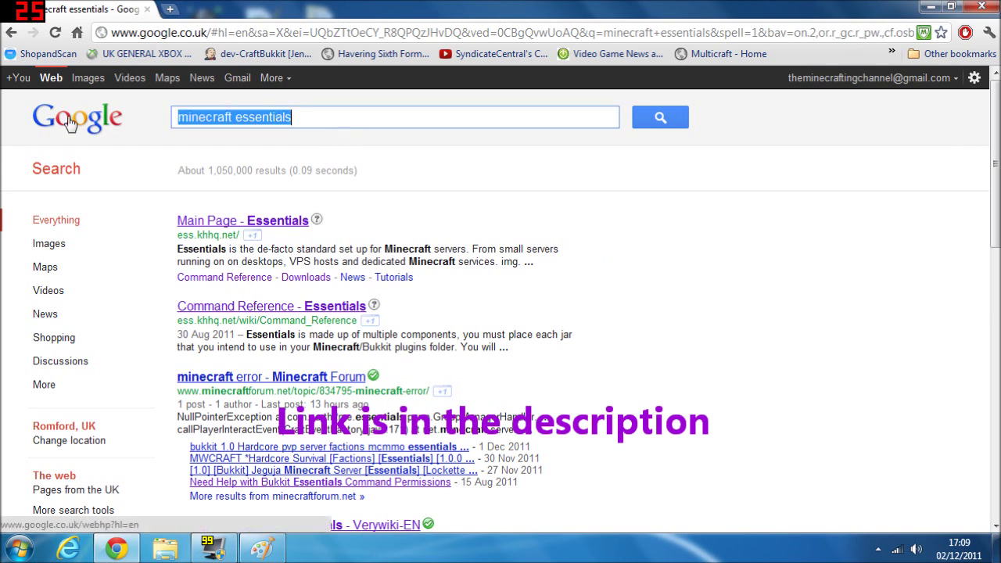
text(essentials min )
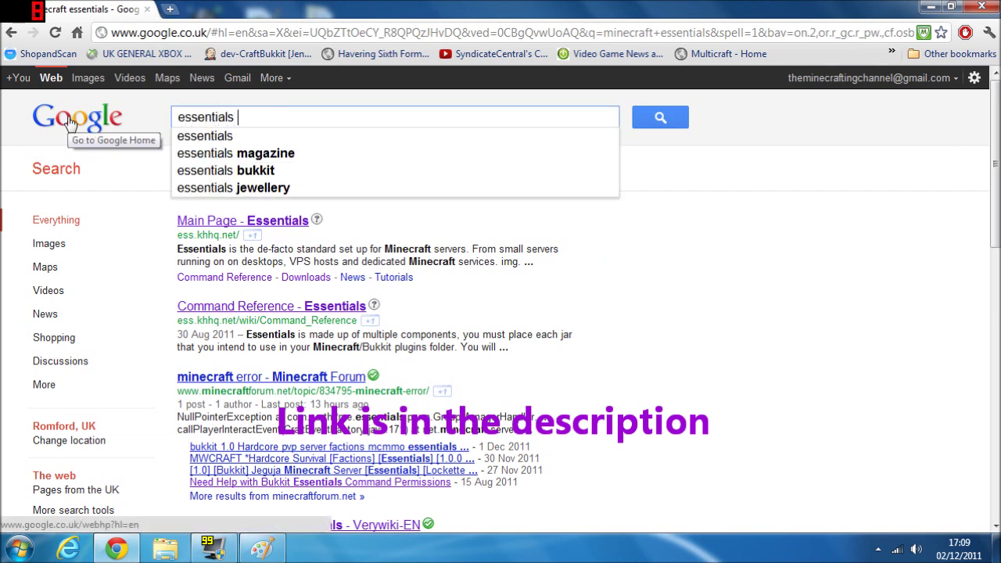
text(ecra)
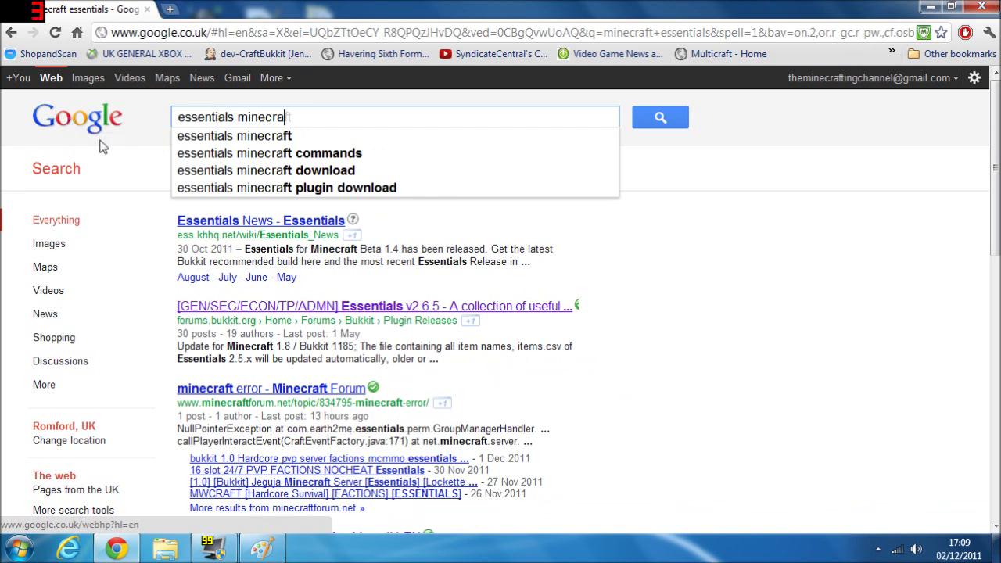
click(362, 311)
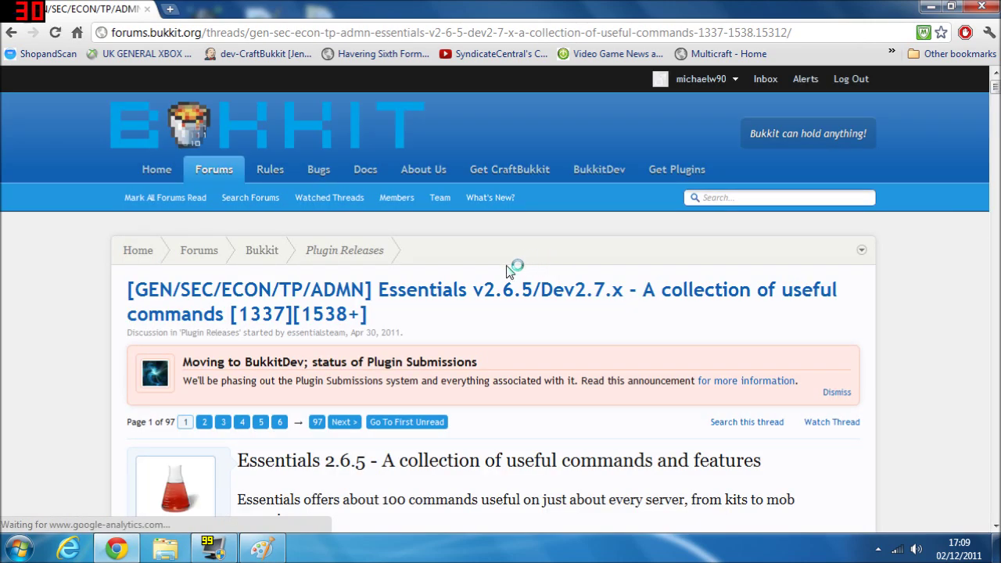
Step: Read through the thread's MC 1.0.0 release notes and unstable craftbukkit warnings
scroll(435, 289, down, 6)
scroll(430, 285, down, 8)
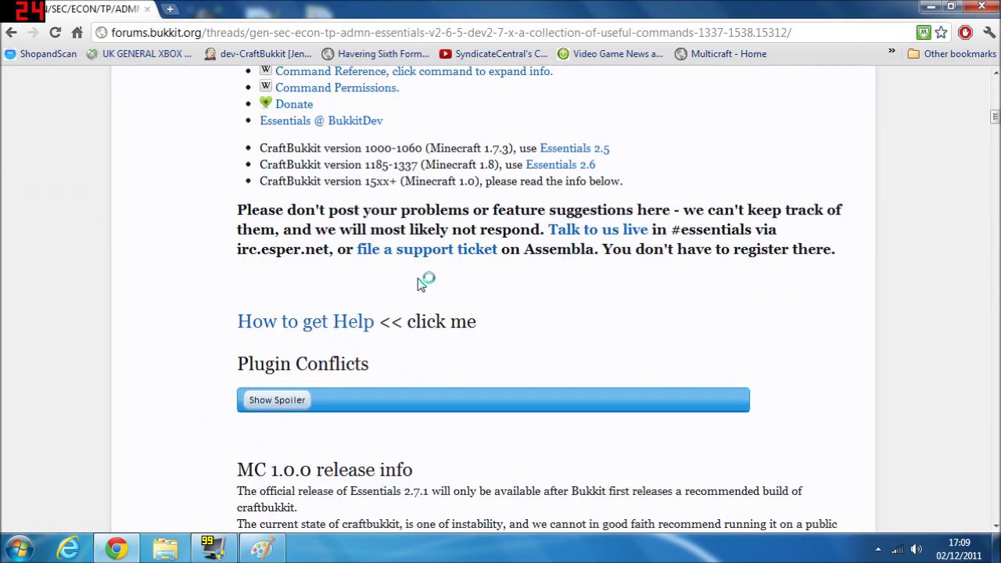
drag(238, 236, 477, 372)
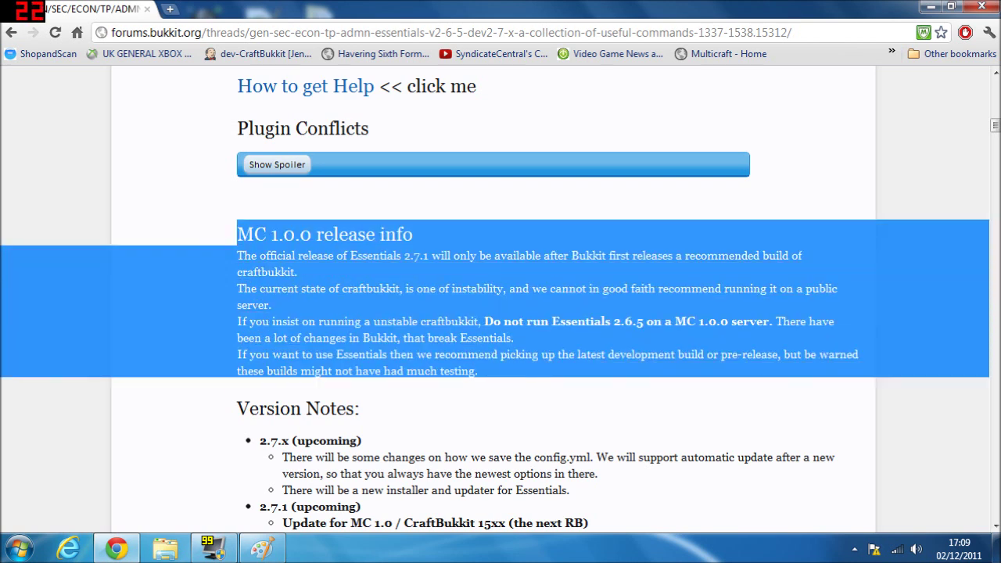
click(513, 277)
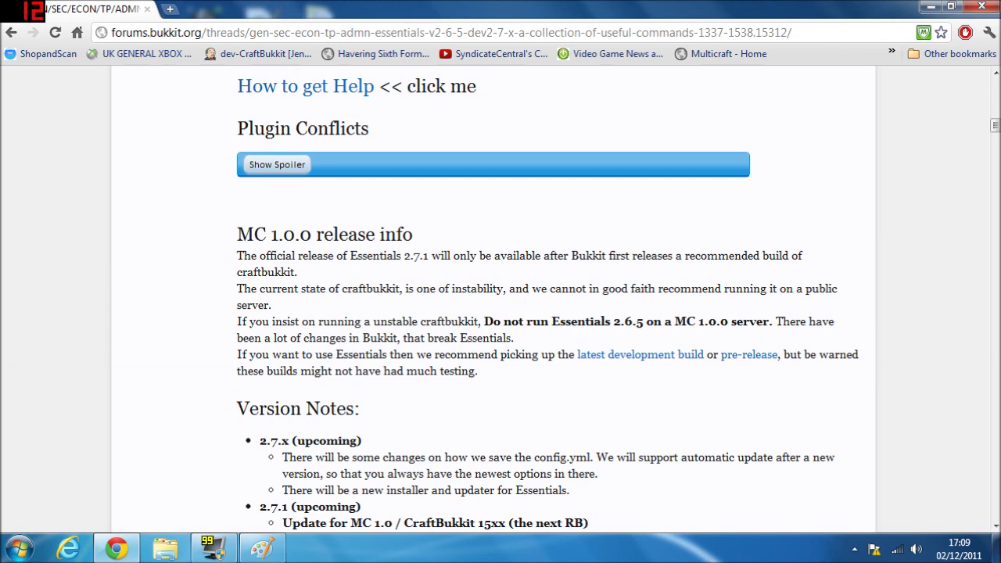
drag(403, 337, 513, 338)
click(372, 318)
drag(485, 372, 383, 337)
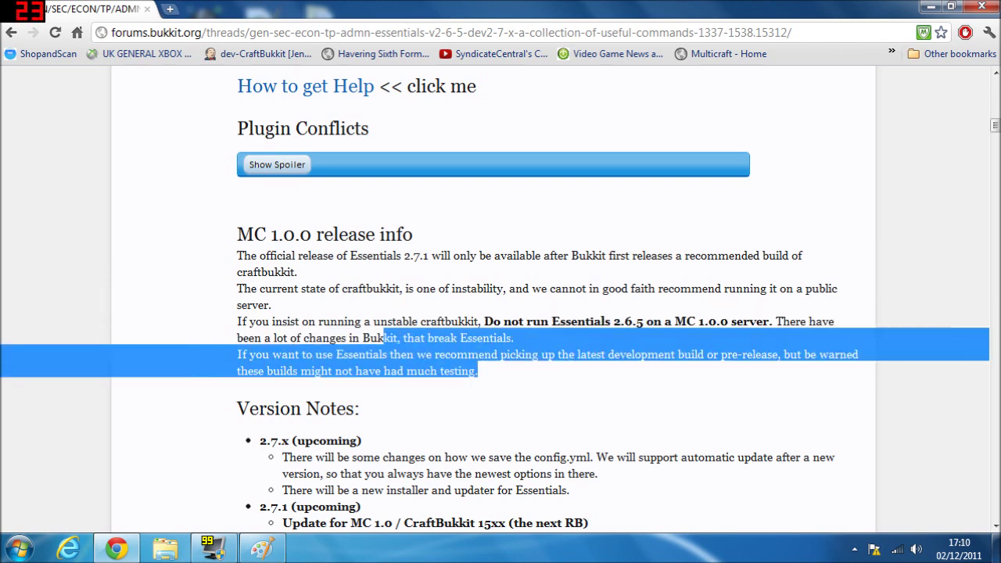
click(383, 338)
drag(479, 372, 271, 305)
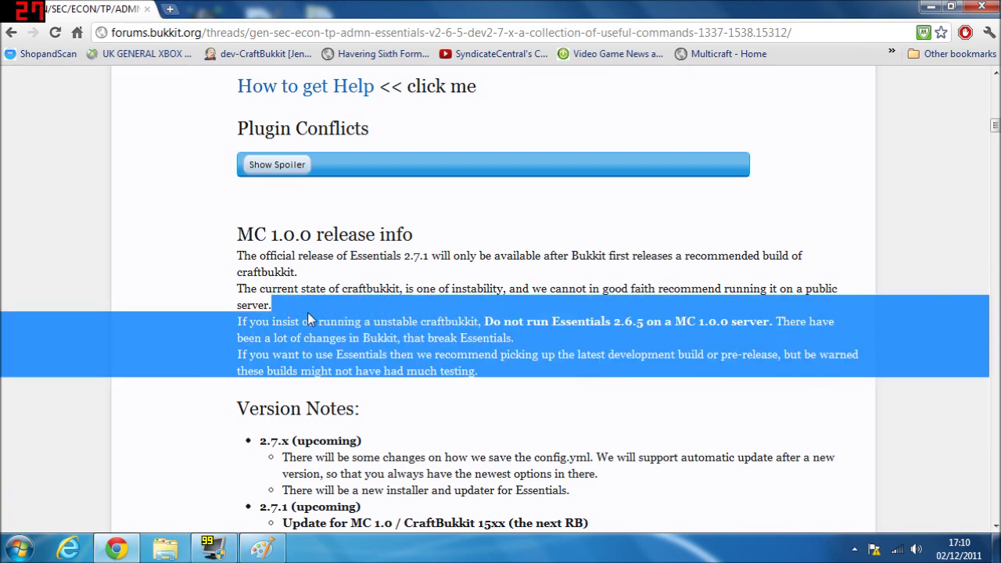
scroll(341, 317, up, 3)
scroll(615, 342, up, 4)
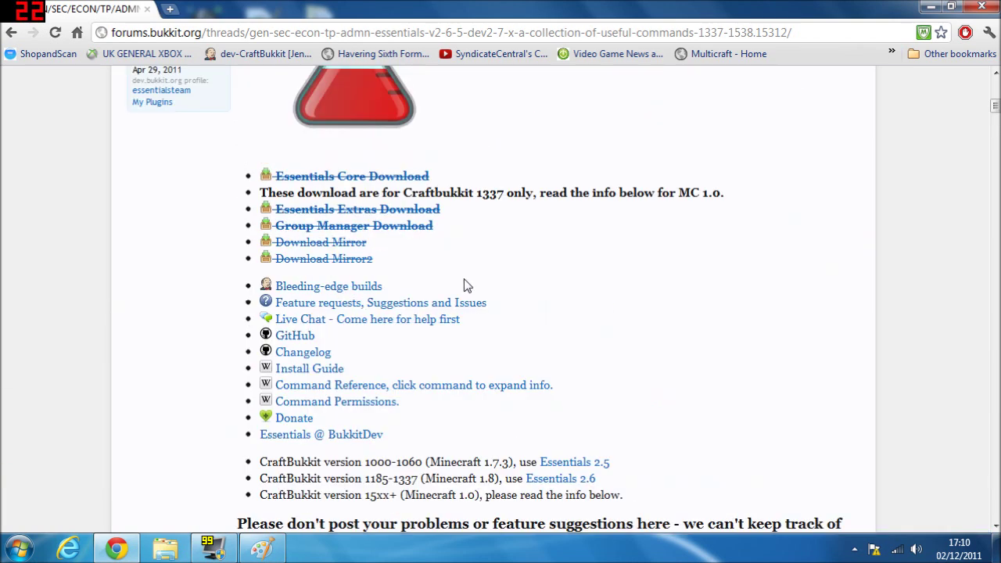
Step: Download Essentials-2.6.5.zip via Essentials Core Download and show it in the Downloads folder
click(377, 178)
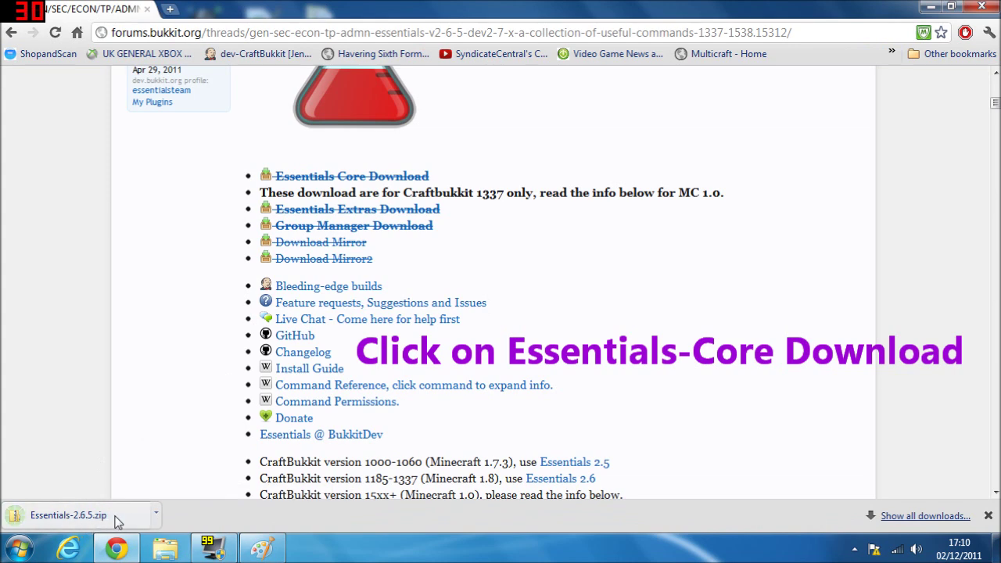
click(156, 515)
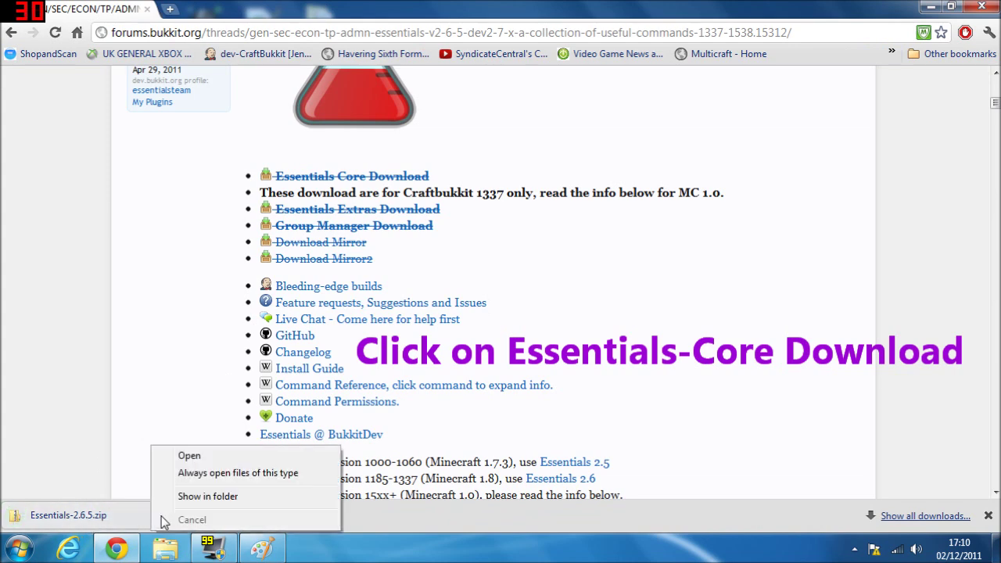
click(218, 497)
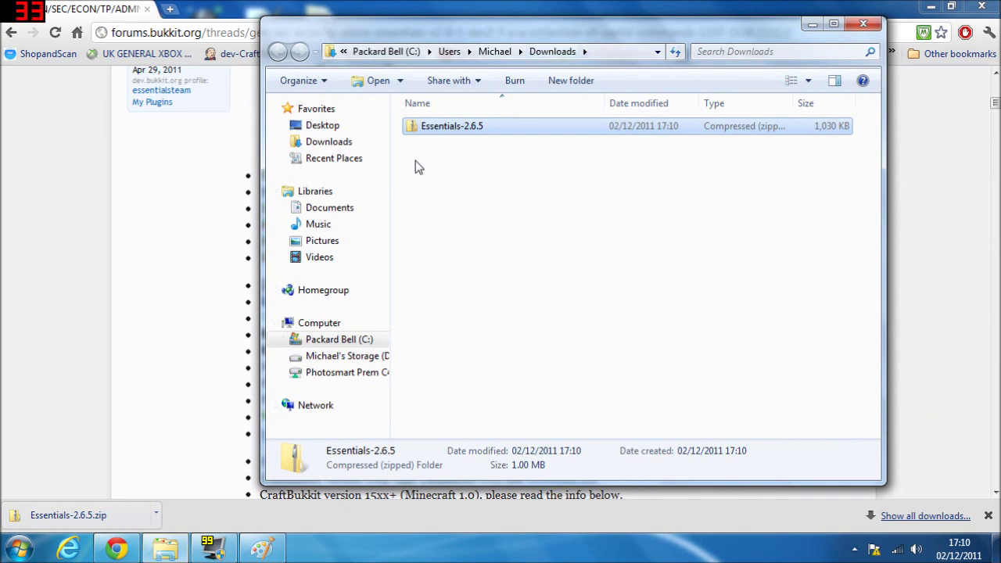
Step: Extract Essentials-2.6.5.zip into an Essentials-2.6.5 folder
right_click(452, 129)
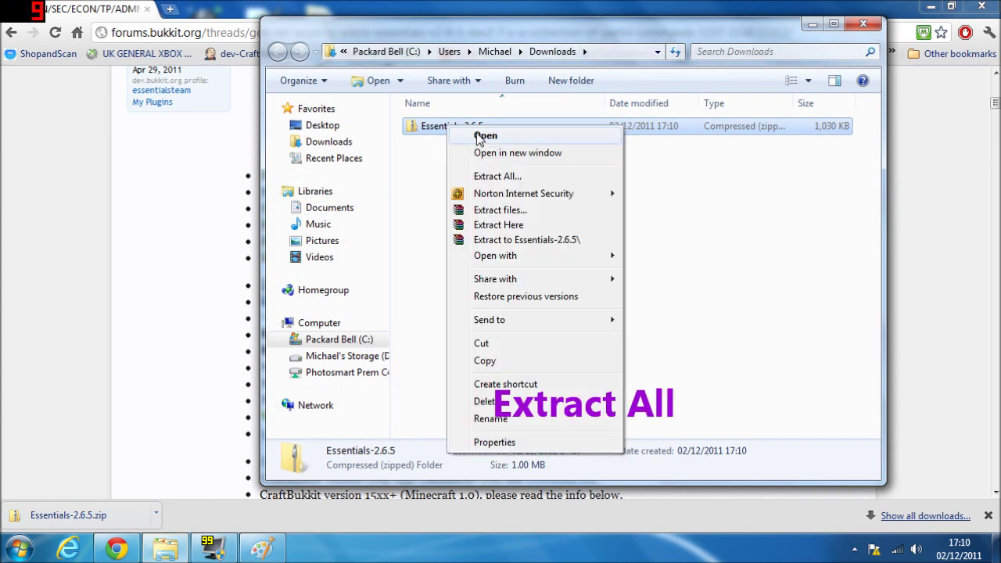
click(510, 176)
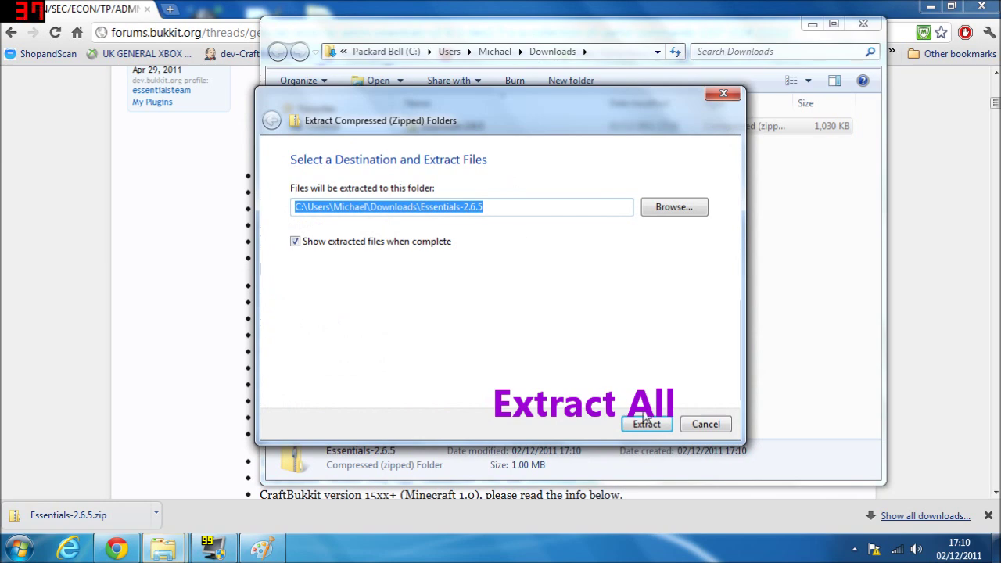
click(645, 421)
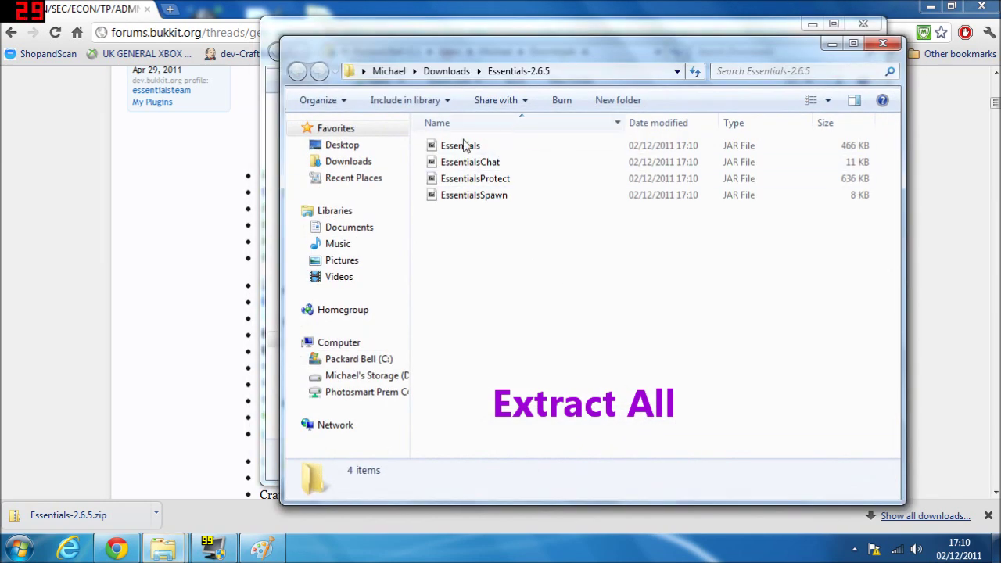
drag(524, 40, 545, 289)
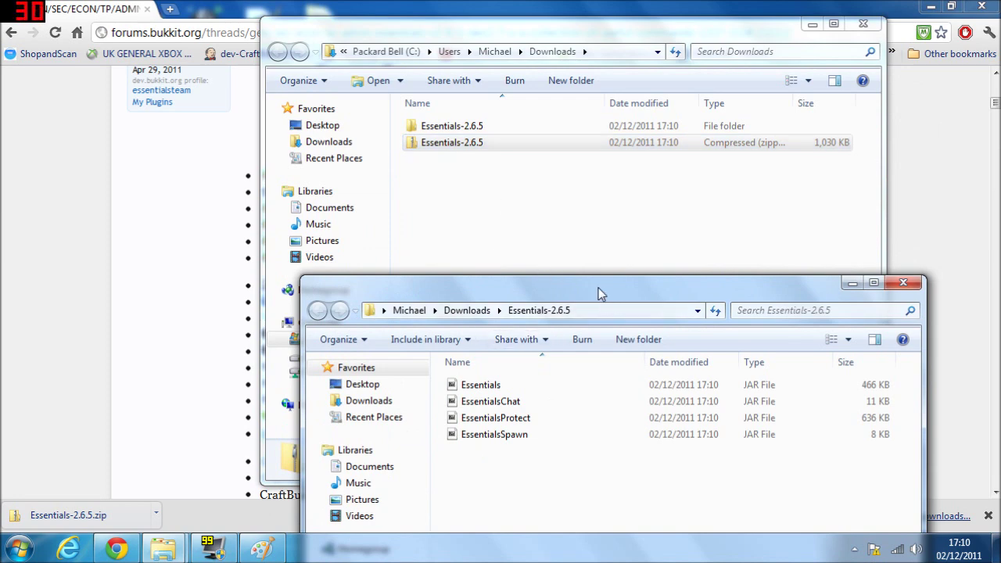
drag(598, 293, 585, 49)
Step: Copy the four Essentials JAR files from the extracted folder
click(501, 141)
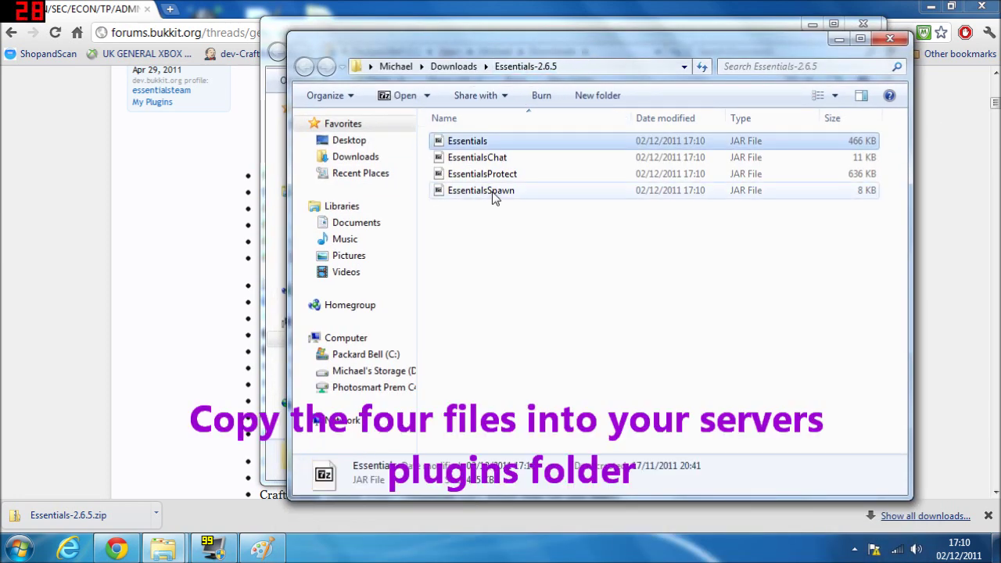
shift+click(492, 195)
right_click(506, 177)
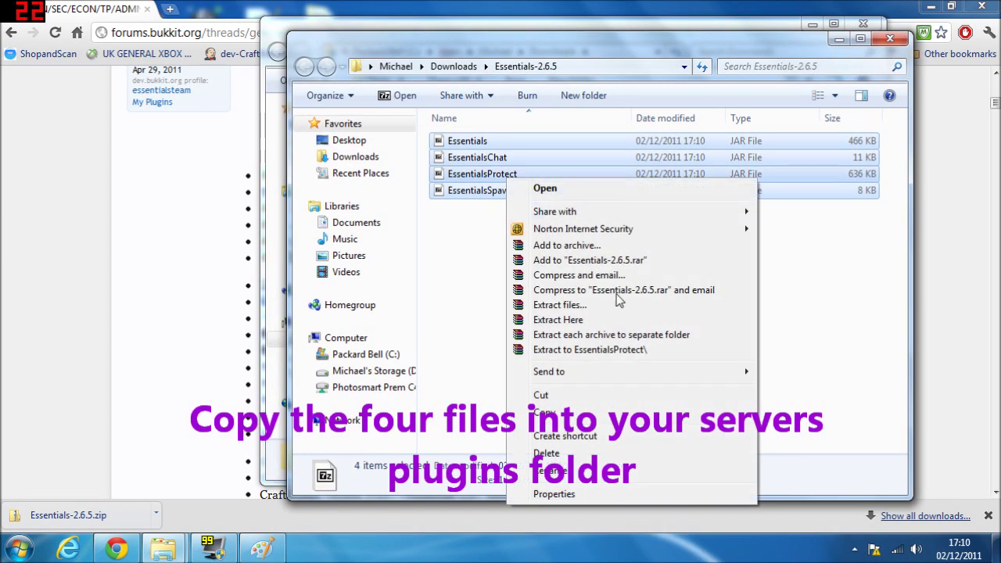
click(547, 410)
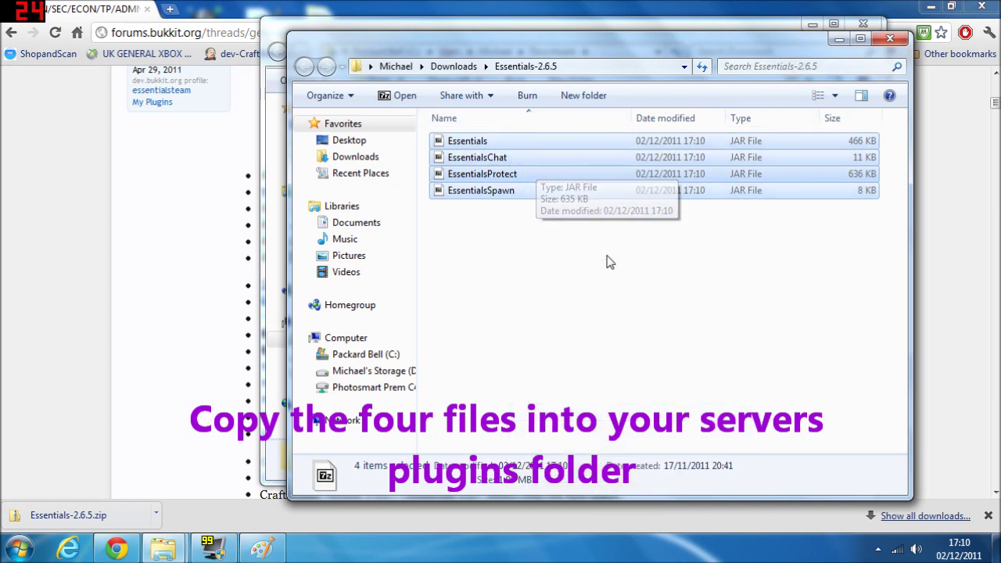
Step: Paste the four JARs into the Tutorial Server's plugins folder on the desktop
click(838, 38)
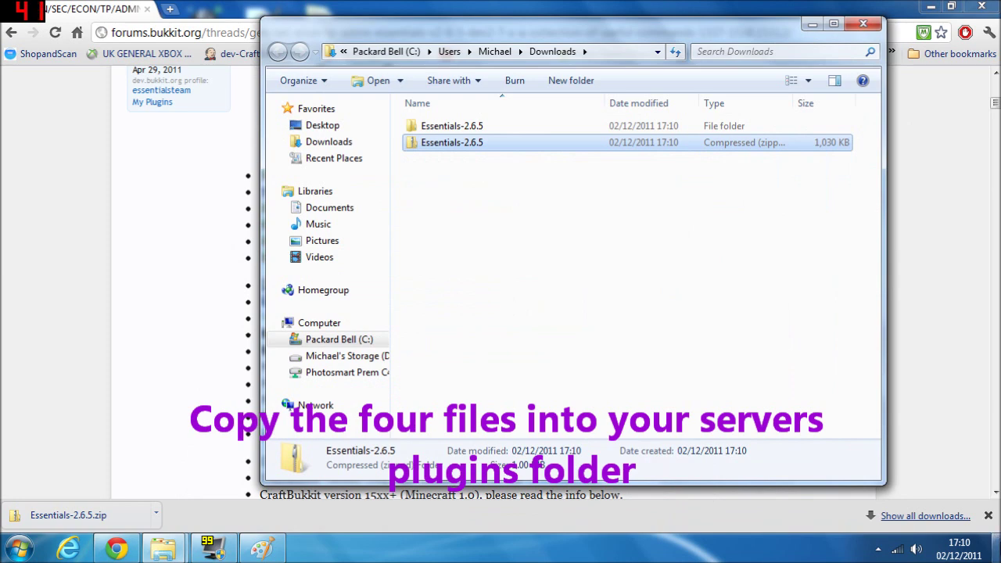
click(996, 547)
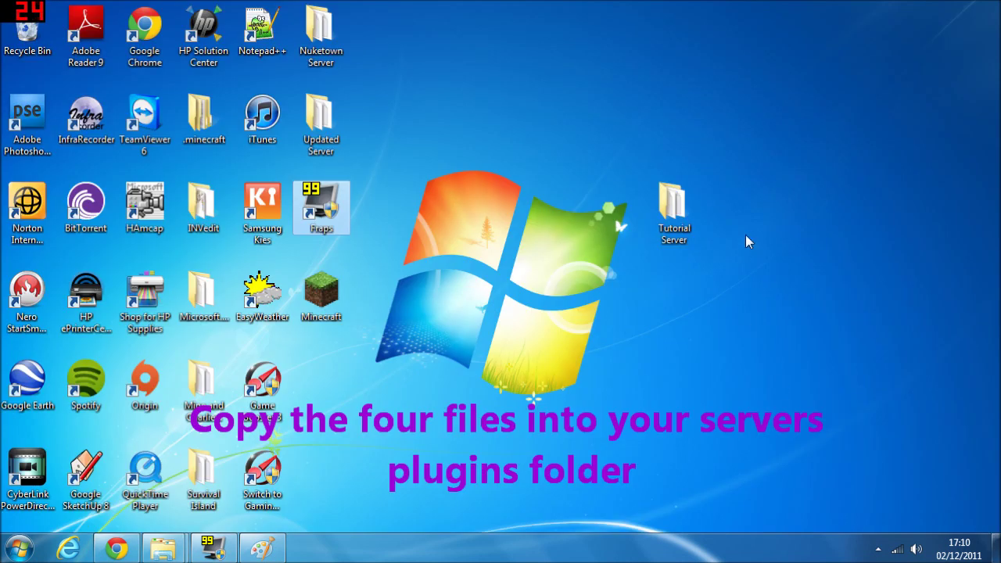
click(683, 206)
double_click(682, 207)
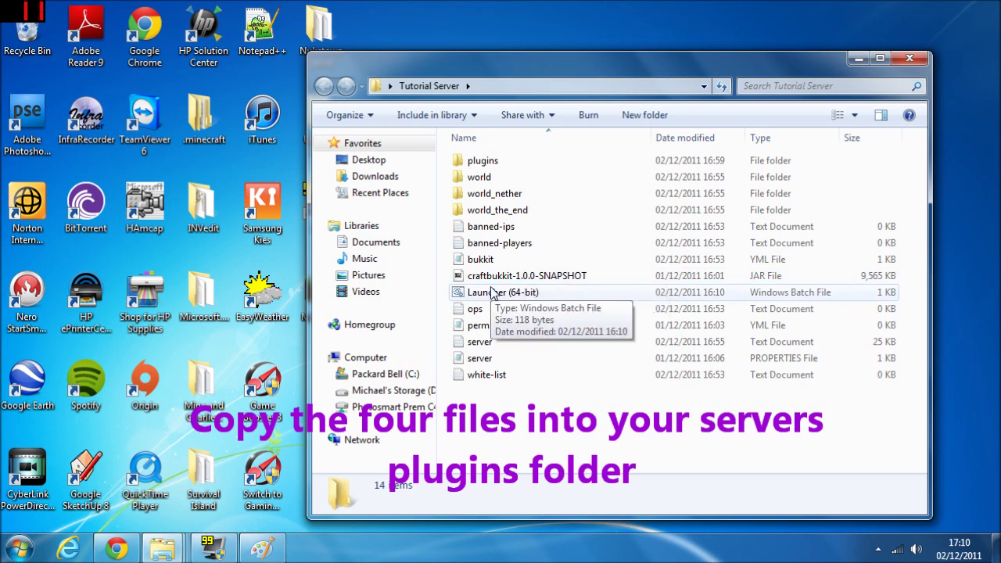
double_click(492, 161)
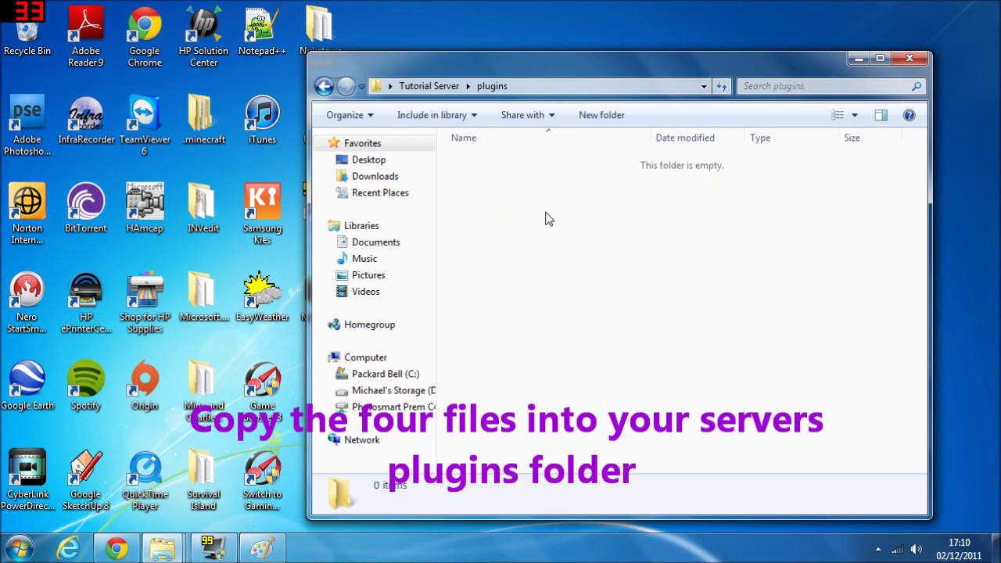
key(ctrl+v)
click(552, 282)
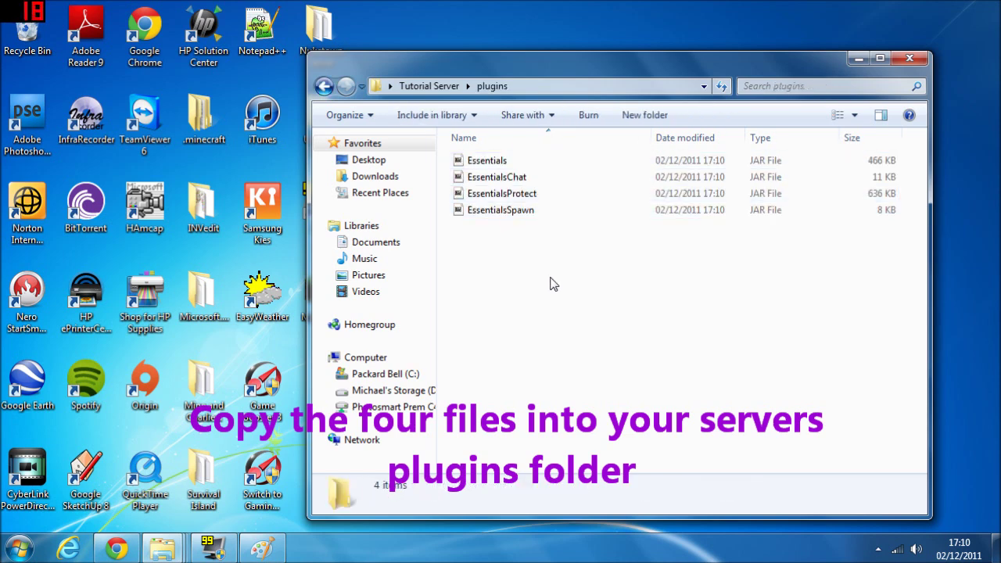
Step: Download Essentials-gm-2.6.5.zip via Group Manager Download in Chrome and show it in Downloads
click(116, 549)
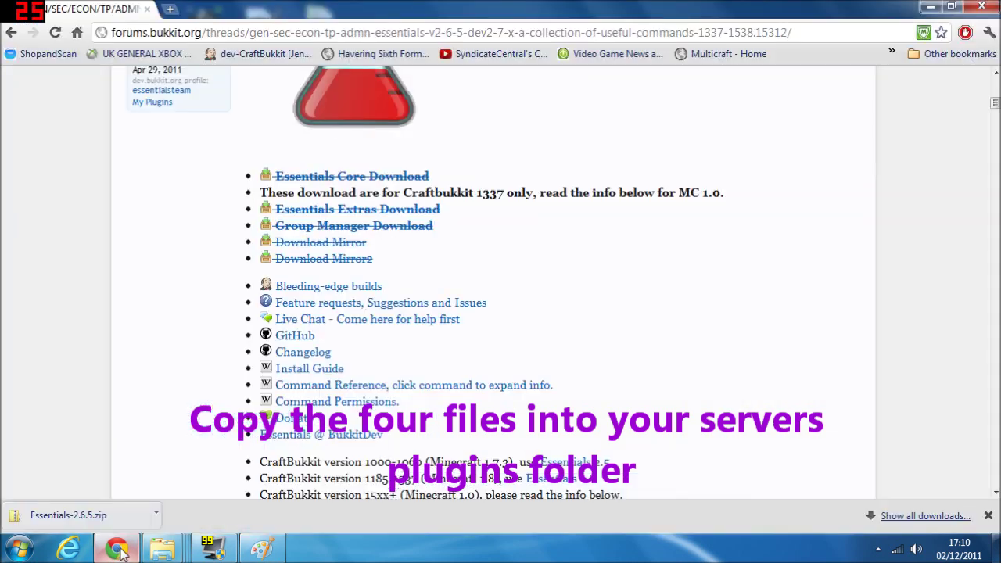
click(390, 236)
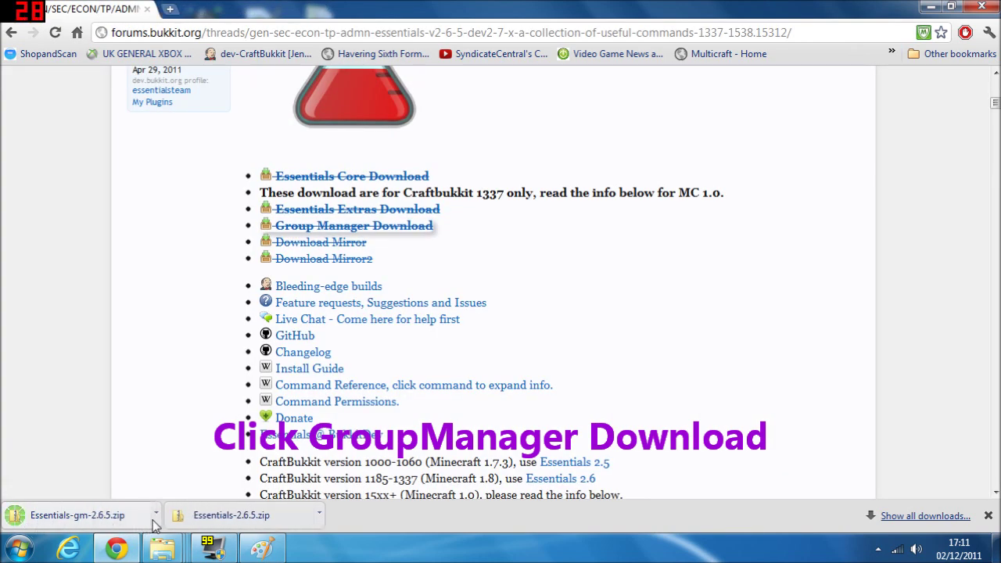
click(152, 521)
click(205, 495)
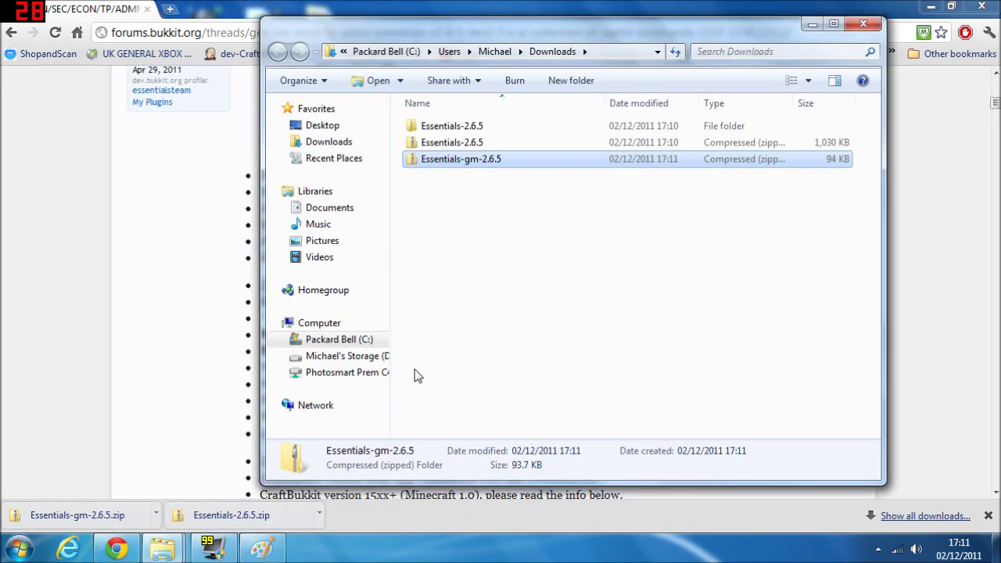
Step: Extract Essentials-gm-2.6.5.zip and paste EssentialsGroupManager.jar into the plugins folder
right_click(469, 163)
click(514, 207)
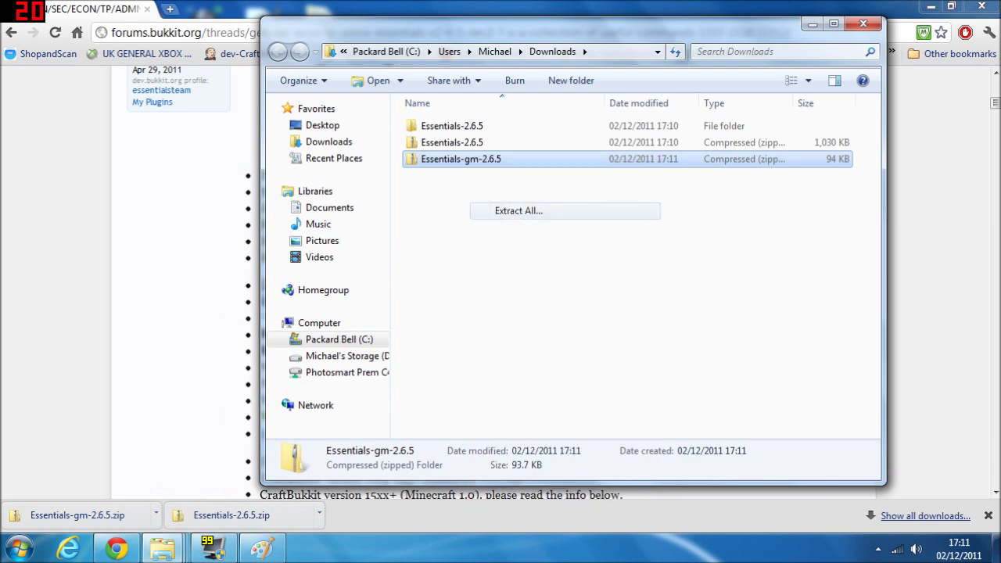
click(644, 425)
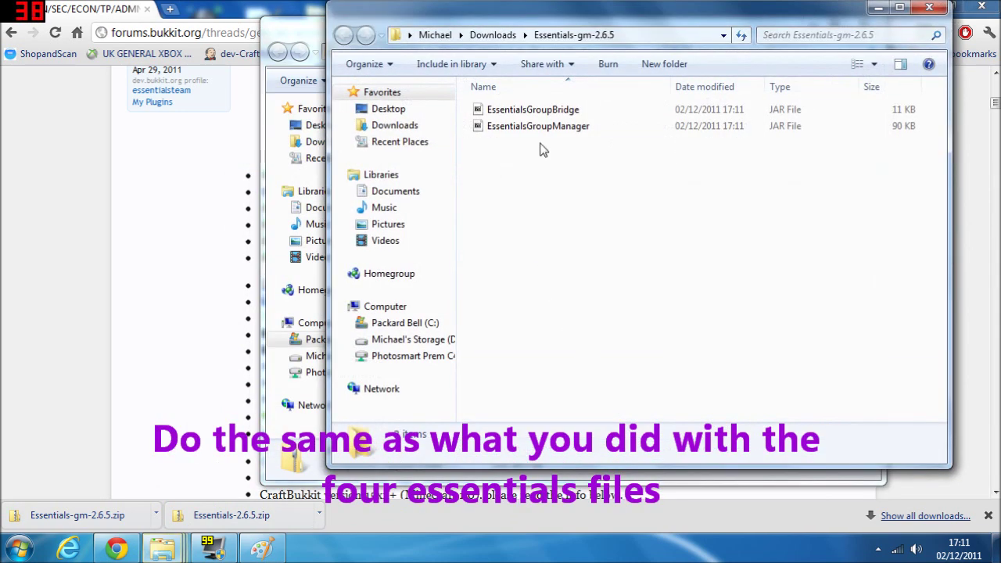
click(547, 111)
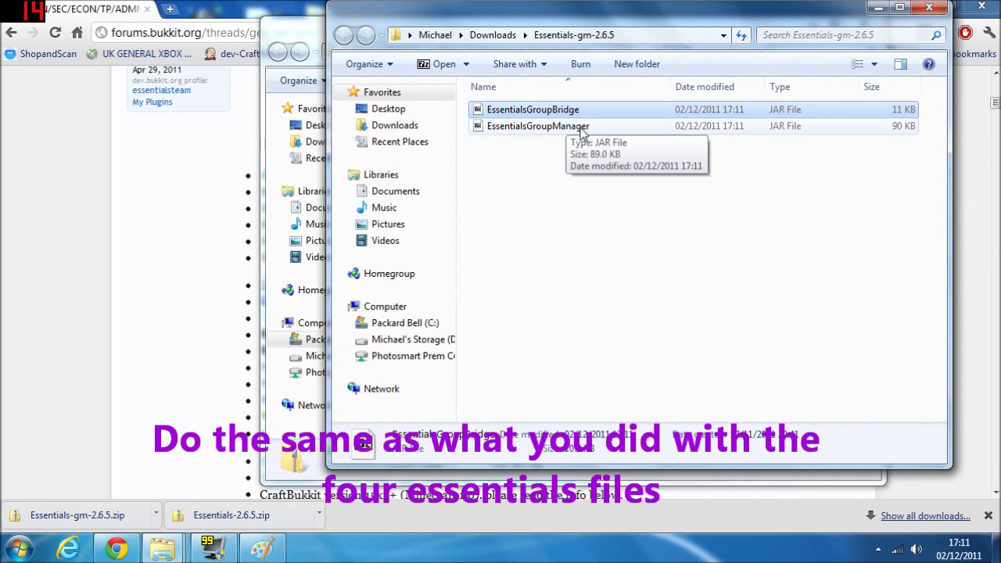
click(554, 127)
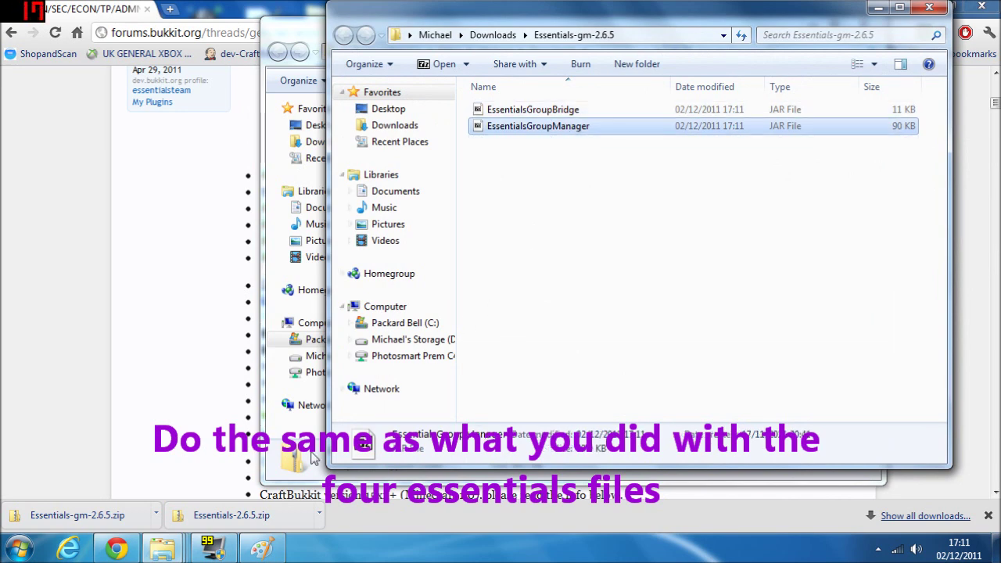
mouse_move(178, 548)
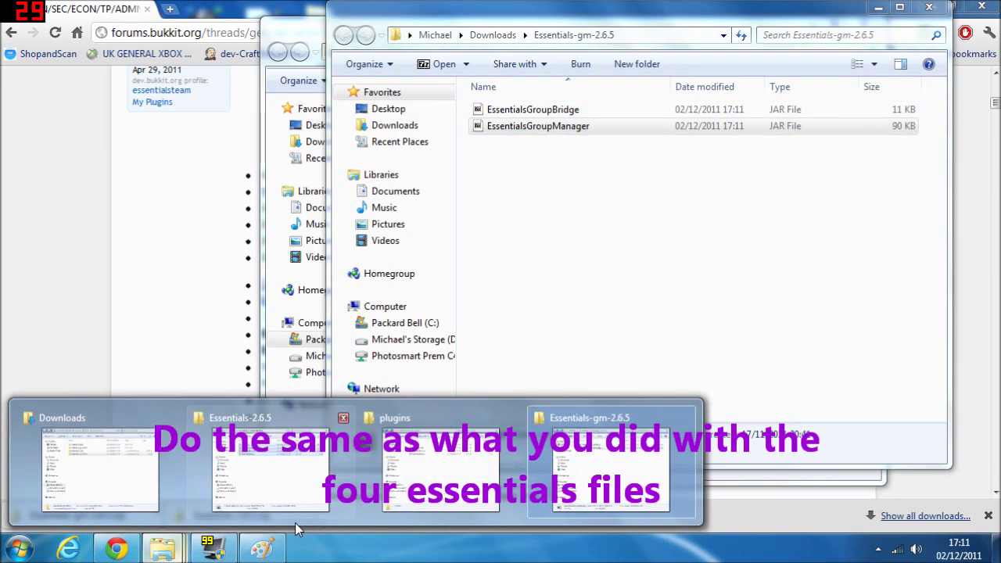
click(451, 455)
key(ctrl+v)
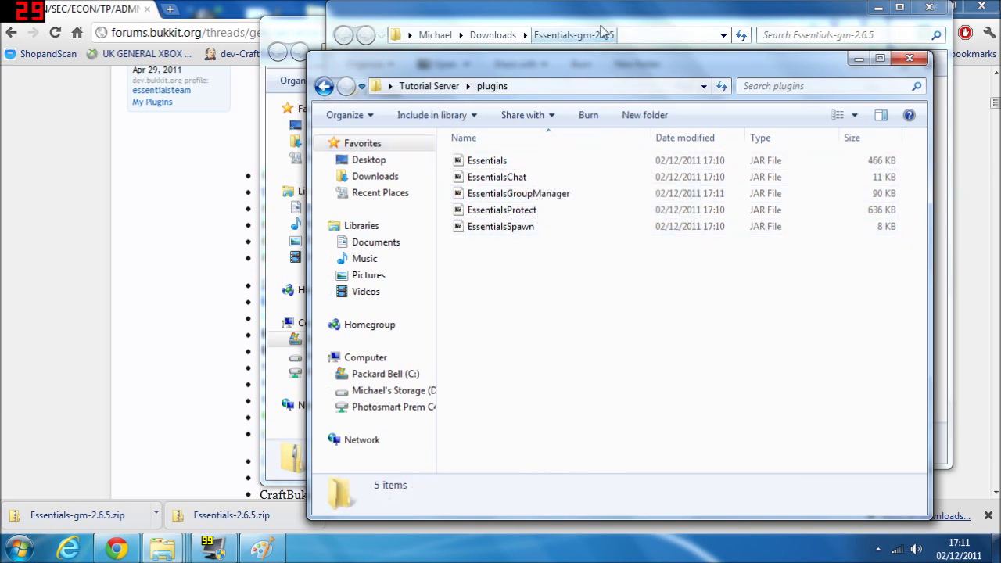
Step: Close the extracted Essentials-gm-2.6.5 window, the Downloads window and Chrome
click(547, 34)
click(928, 8)
click(414, 35)
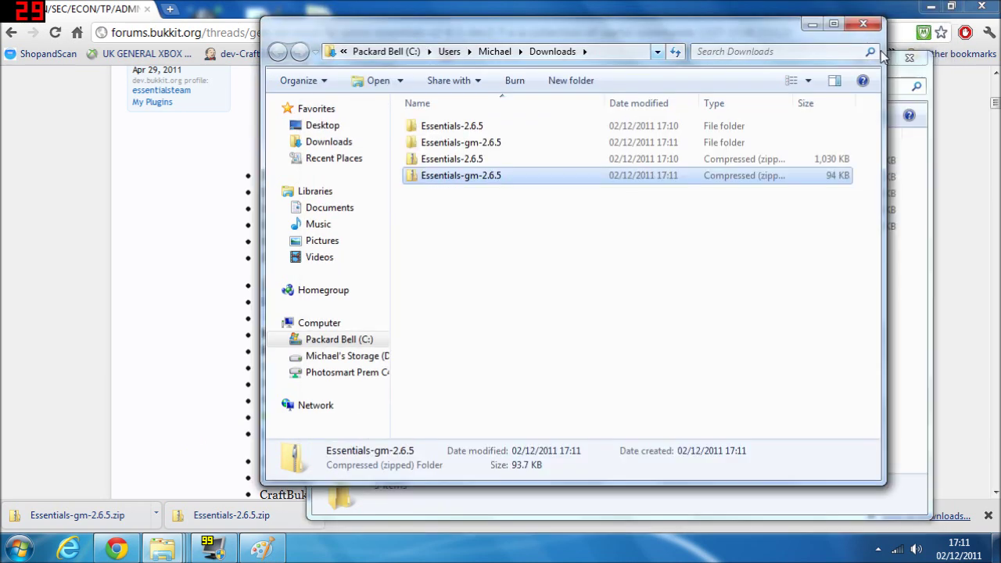
click(888, 23)
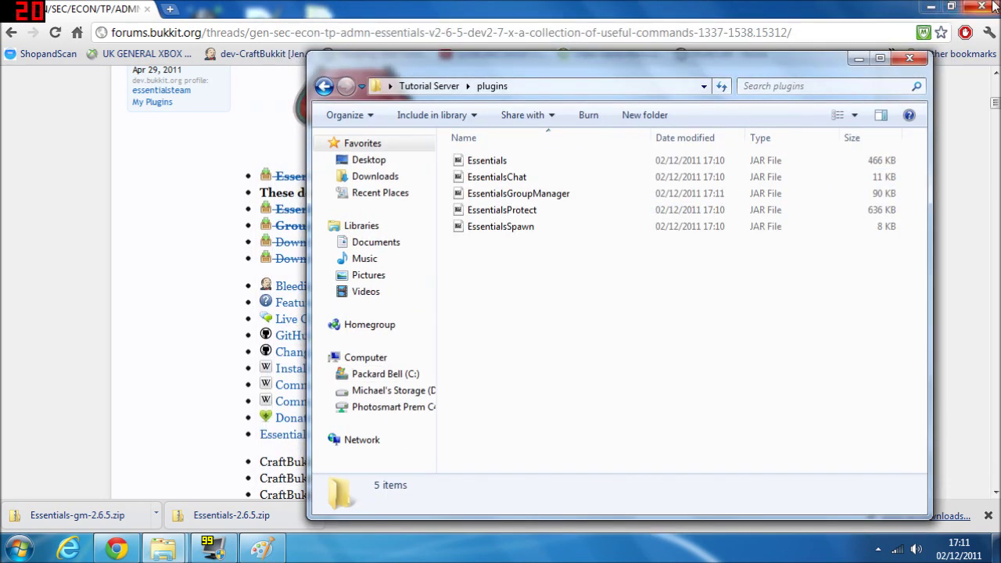
click(991, 9)
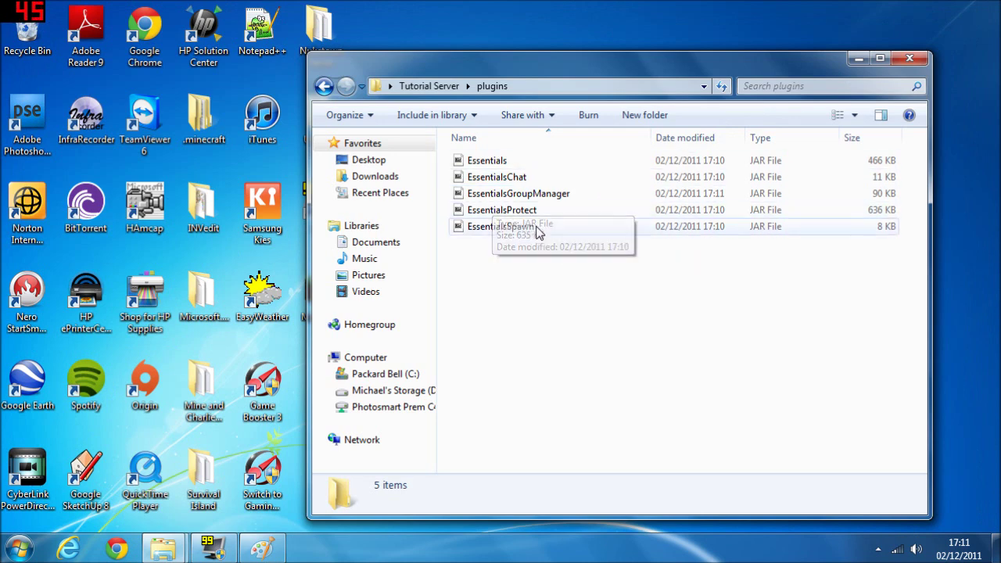
Step: Close Paint without saving, close the Essentials-2.6.5 window, and go up to Tutorial Server
right_click(261, 547)
click(223, 505)
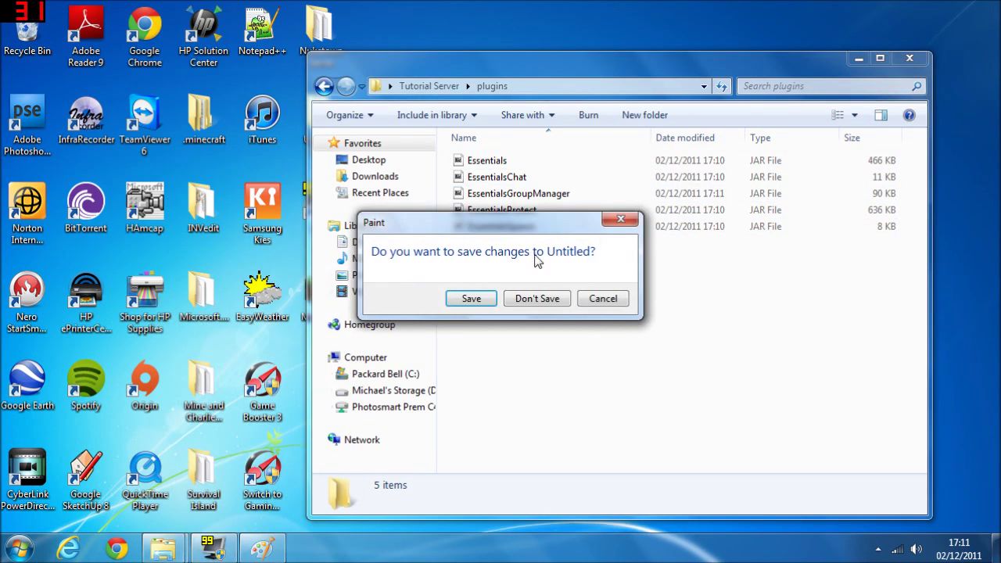
click(539, 298)
mouse_move(167, 551)
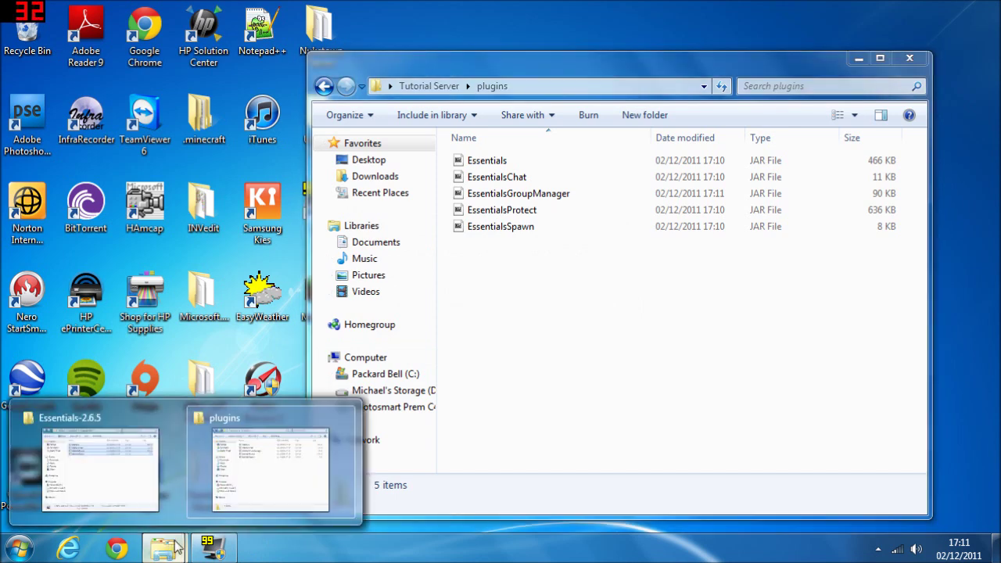
click(173, 418)
click(197, 408)
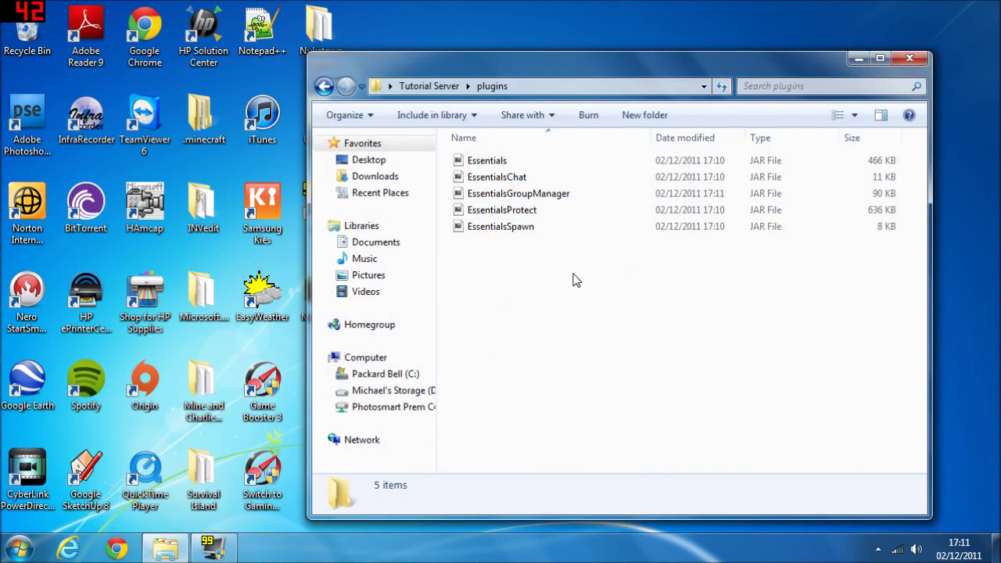
click(429, 86)
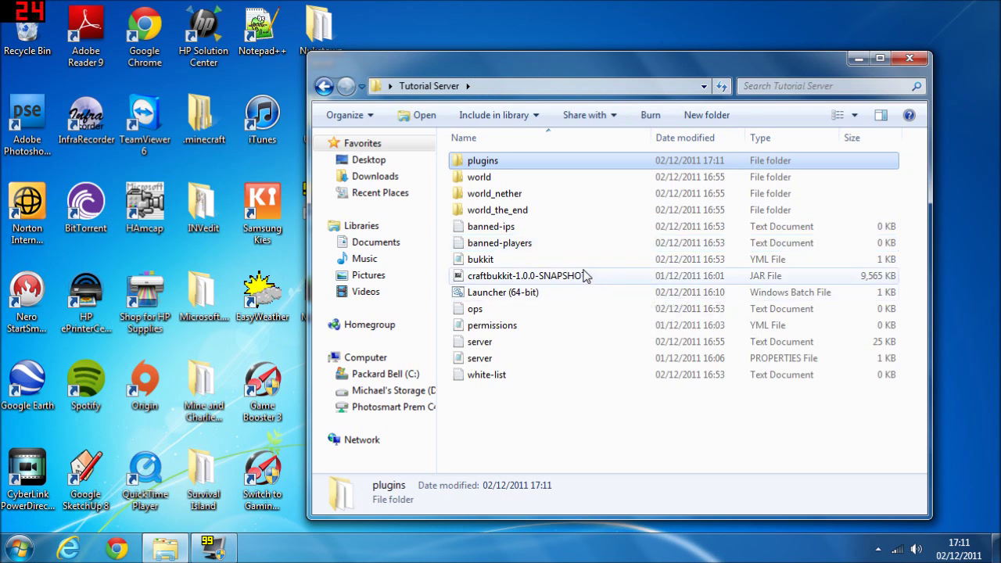
Step: Rename Launcher (64-bit) to run.bat and run it, allowing it past the security warning
click(545, 298)
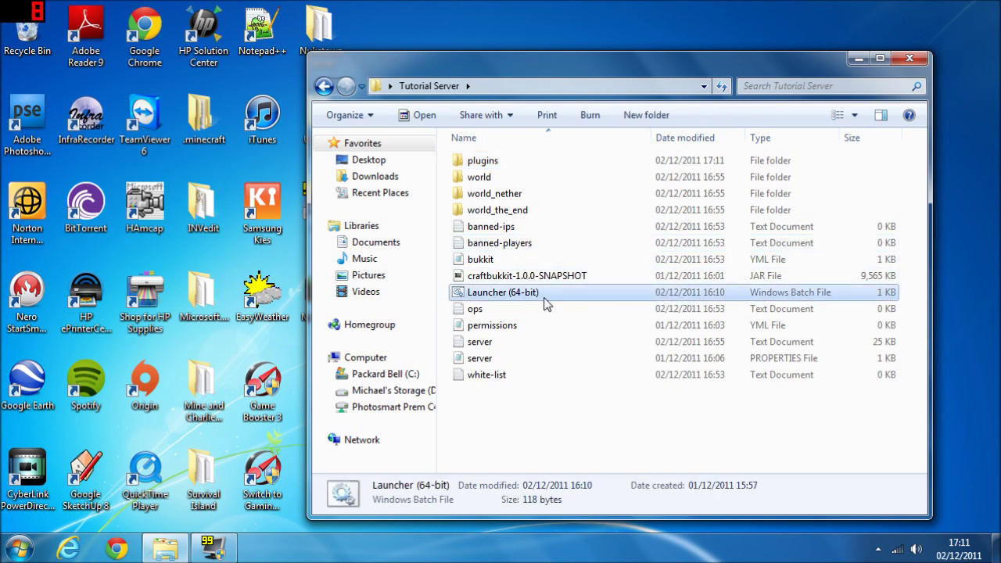
click(538, 293)
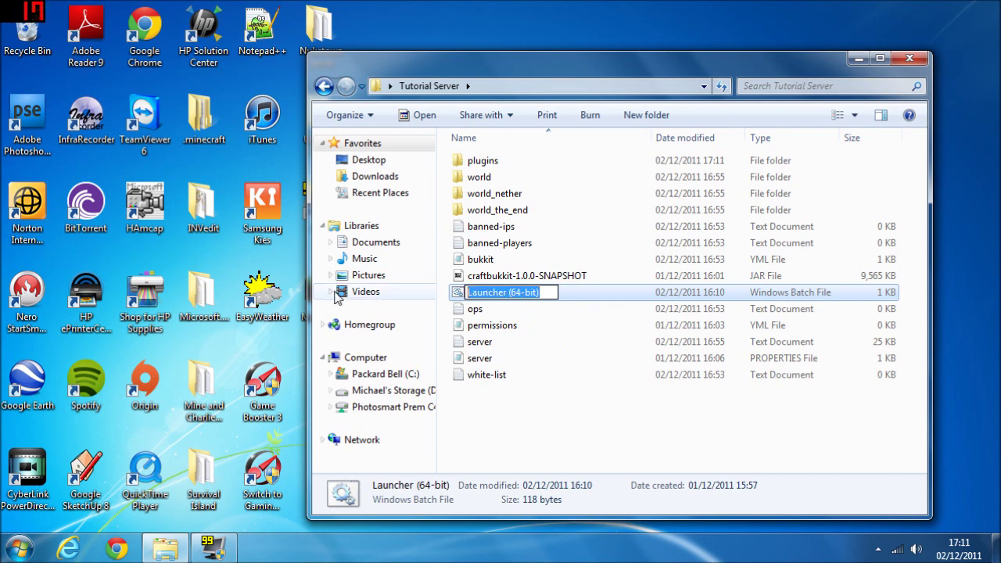
text(run.ba)
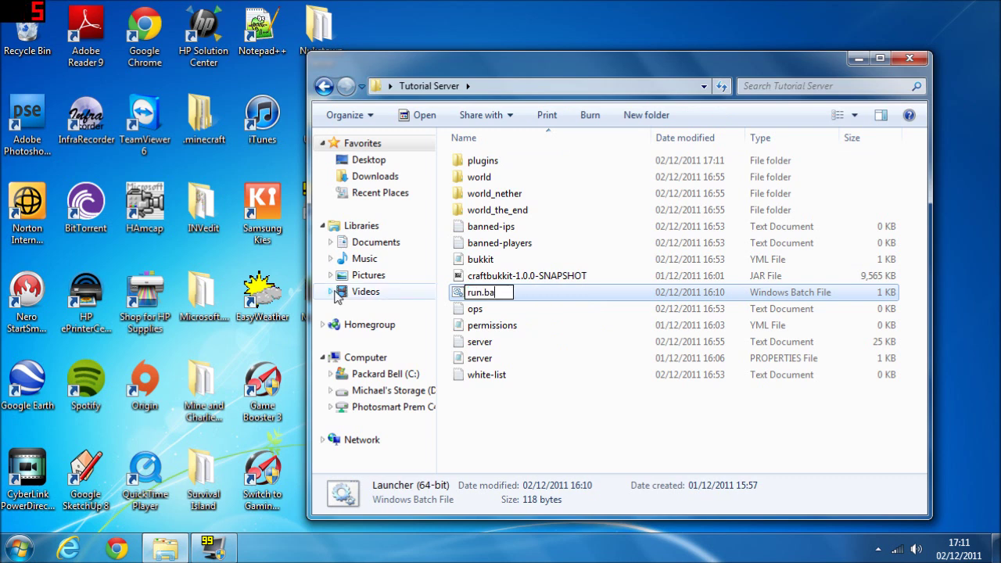
text(t)
key(Return)
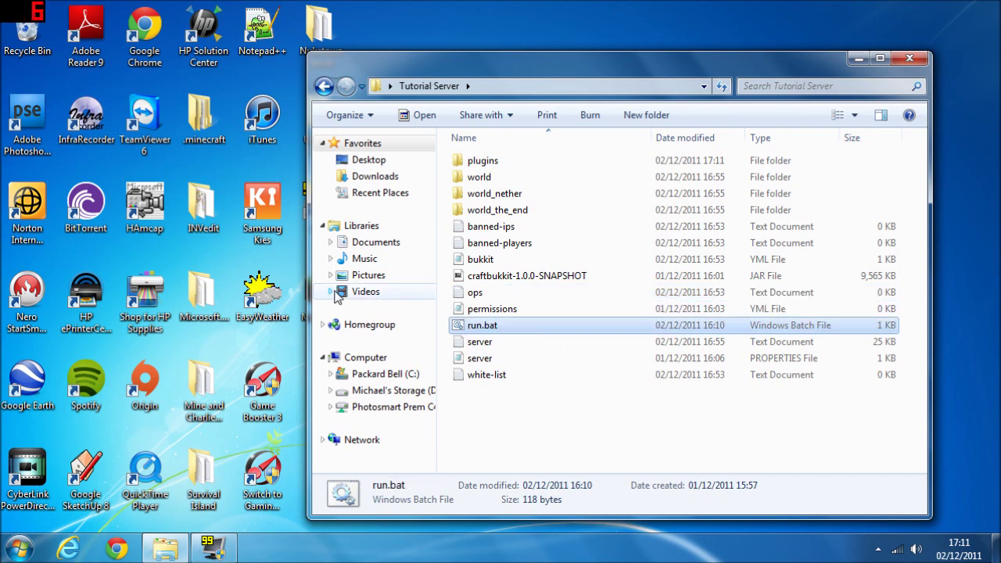
double_click(500, 325)
click(551, 290)
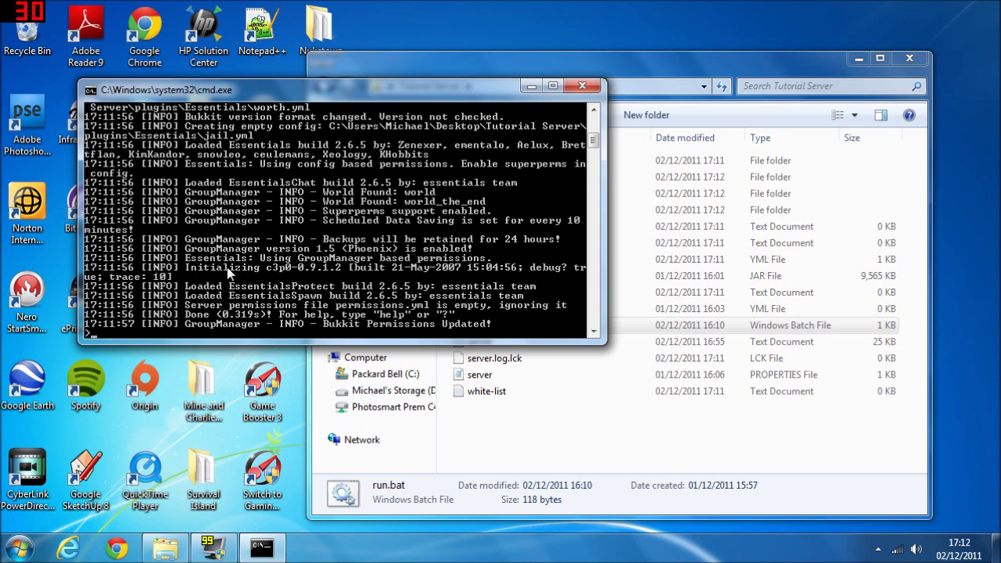
Step: Log in to Minecraft and join the Personal Server from the Multiplayer list
click(996, 547)
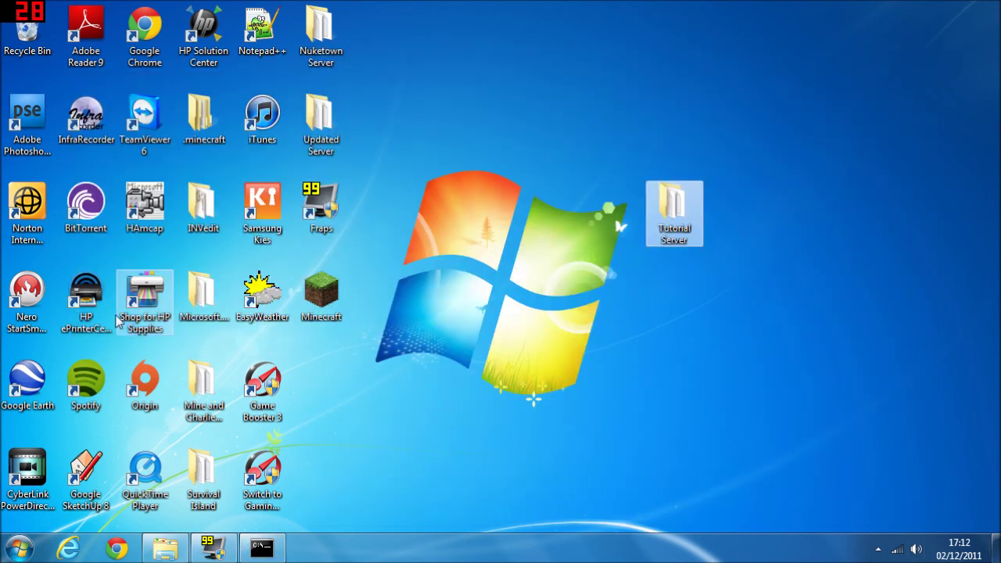
click(343, 291)
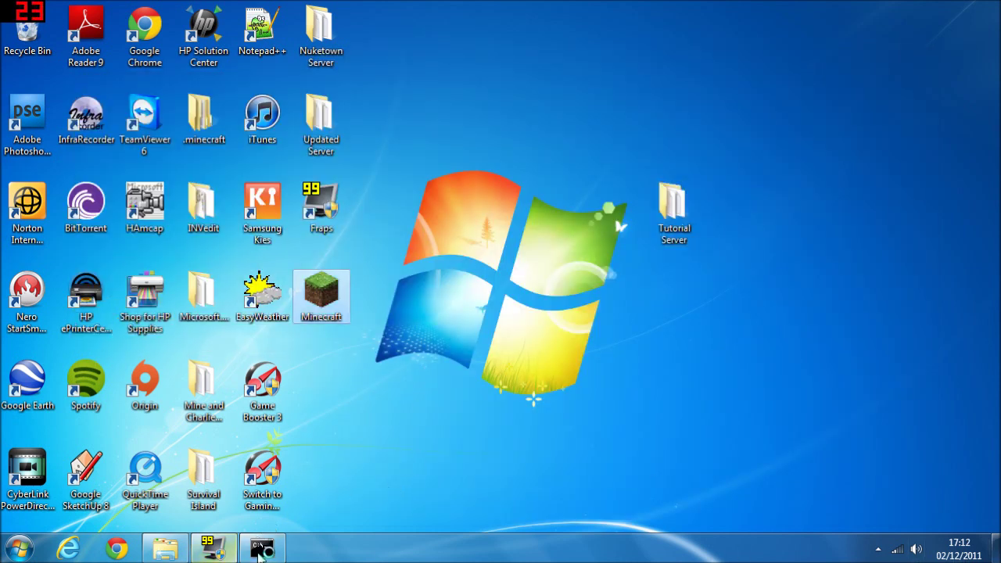
click(265, 549)
click(265, 549)
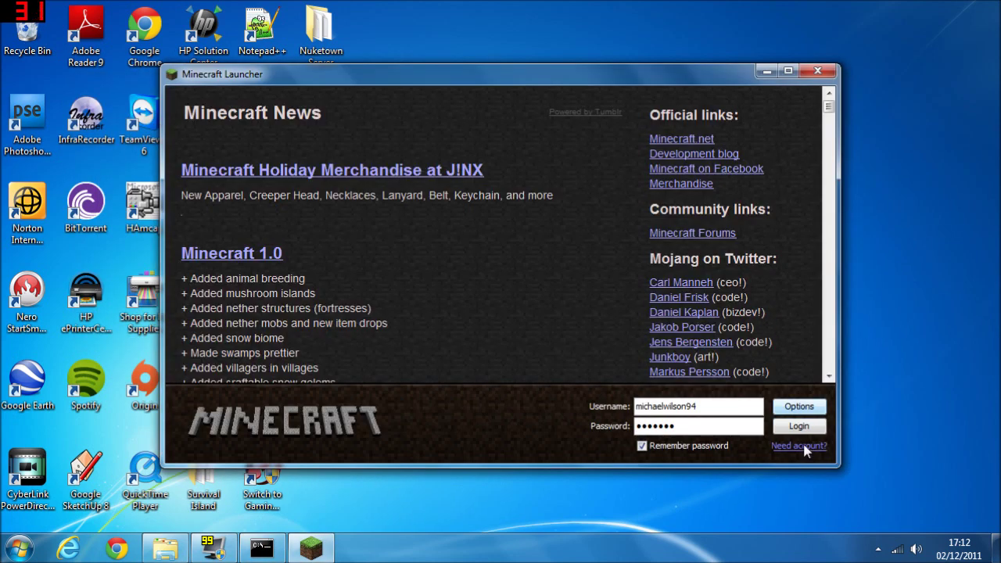
click(796, 428)
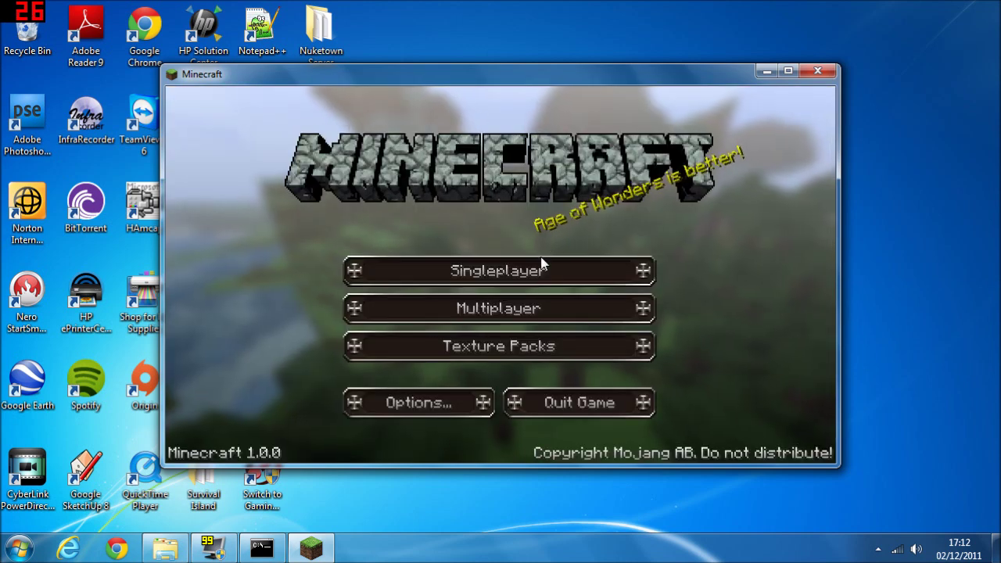
click(539, 309)
click(416, 244)
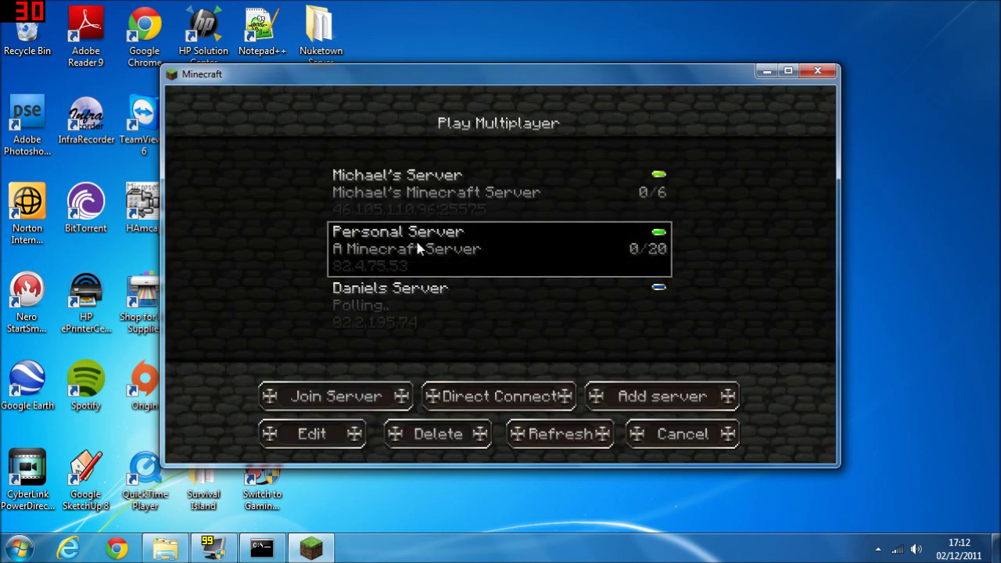
click(330, 395)
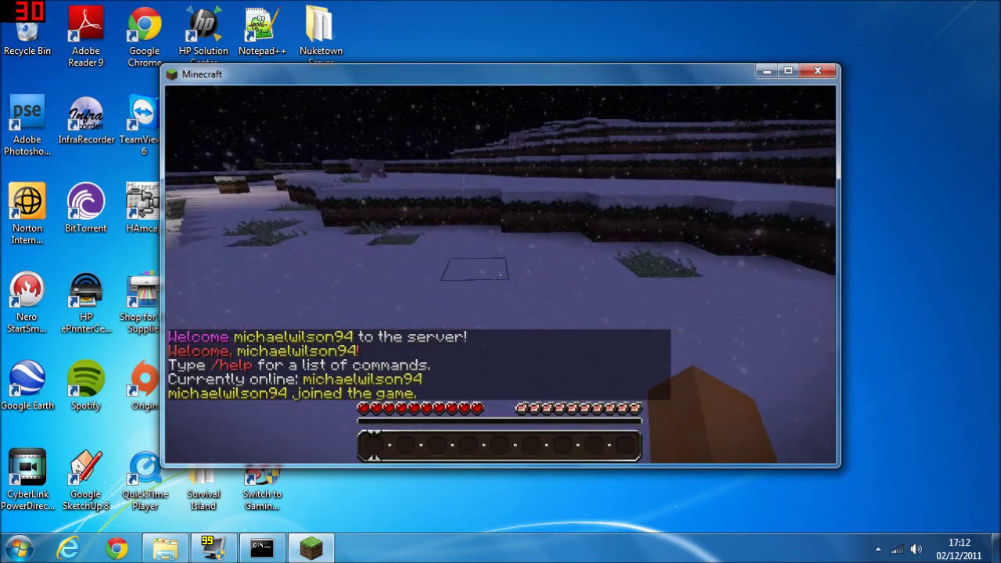
Step: Send /help in chat to list Essentials commands, then disconnect to the title screen
key(t)
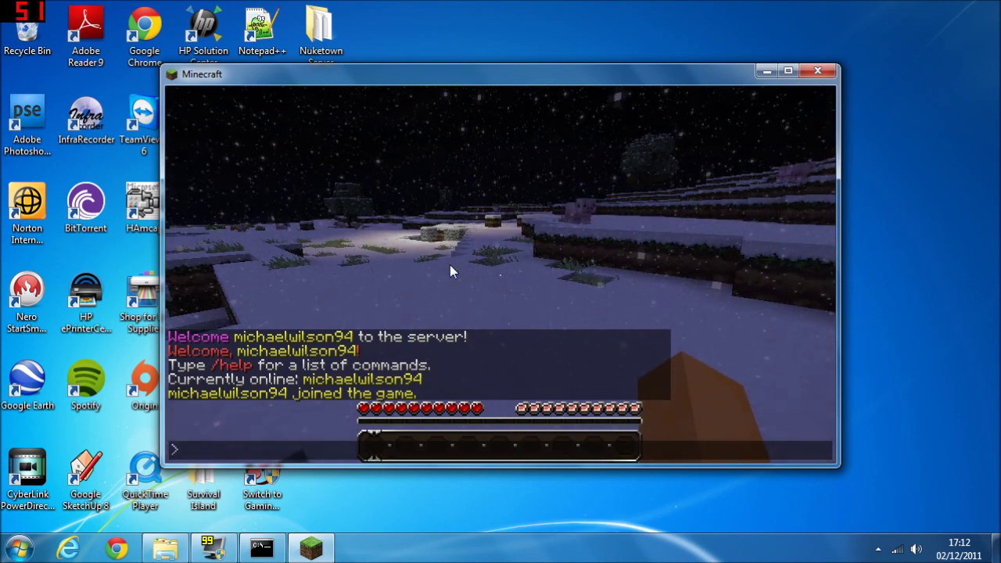
key(Escape)
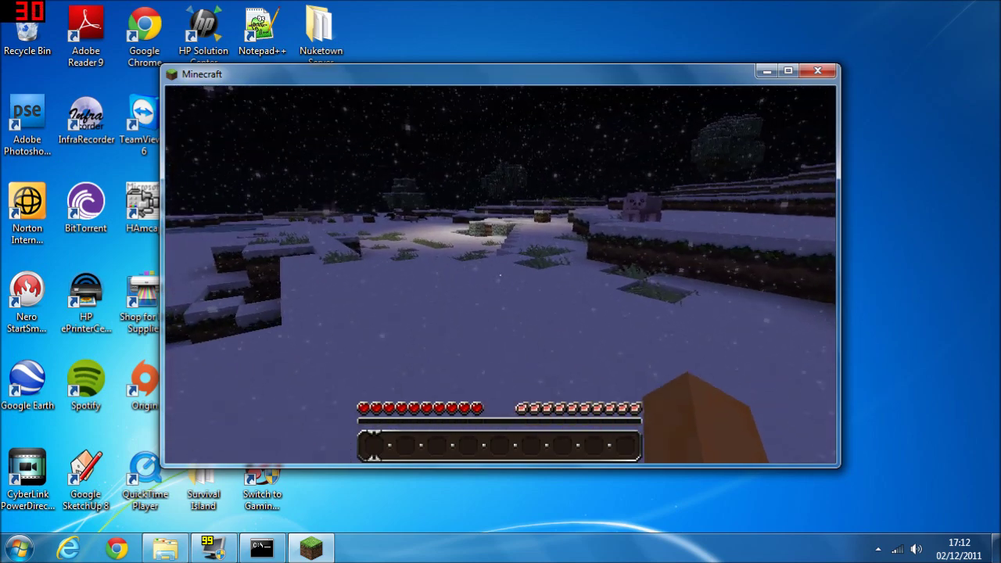
text(t/help)
key(Return)
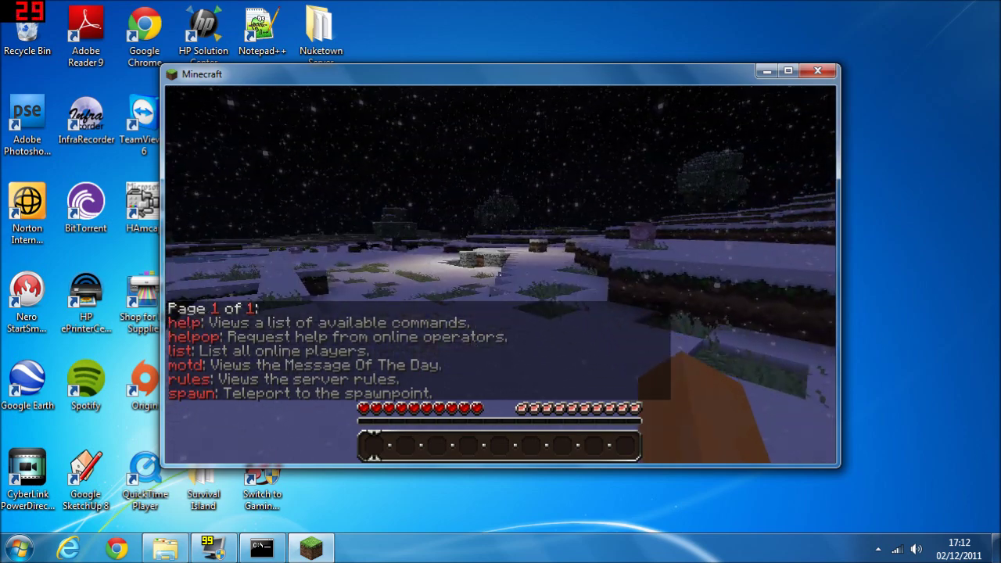
key(Escape)
click(489, 348)
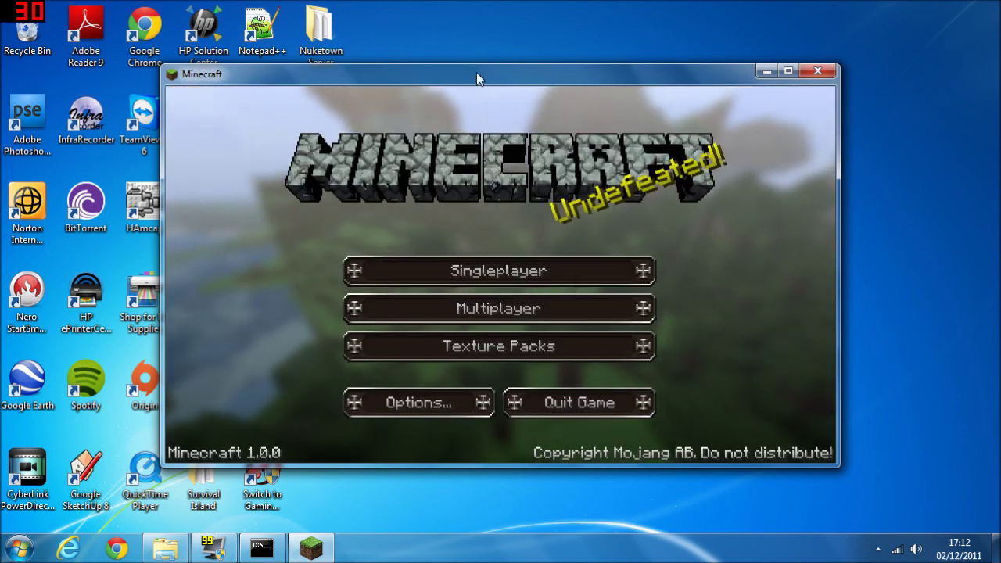
Step: Minimize Minecraft and launch Notepad++ from the desktop
click(764, 71)
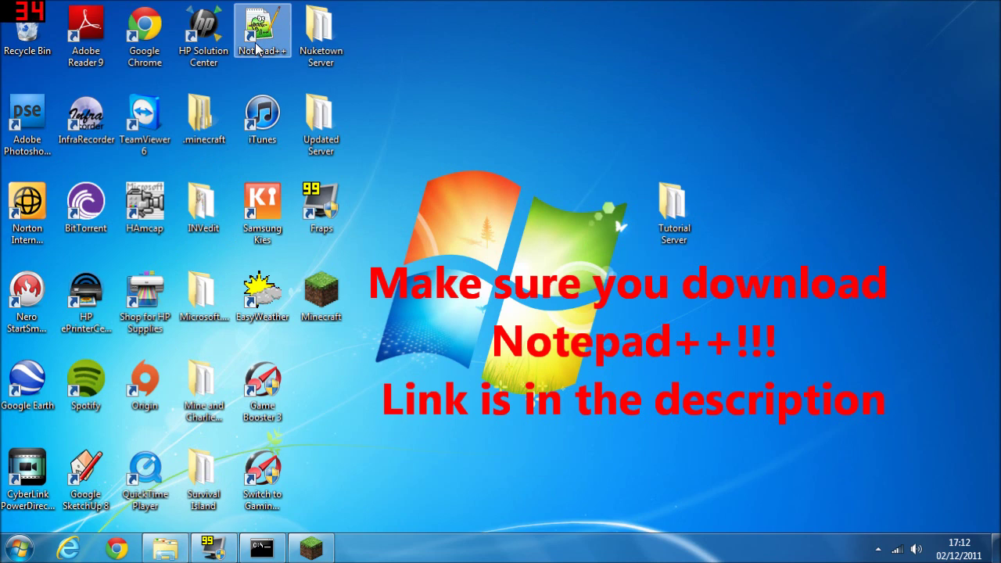
click(168, 549)
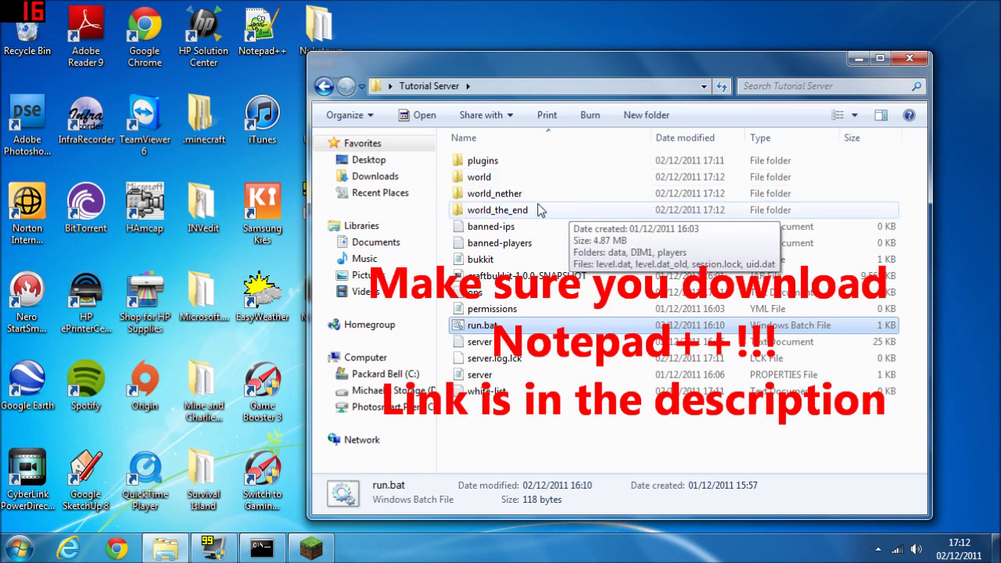
click(260, 36)
double_click(260, 35)
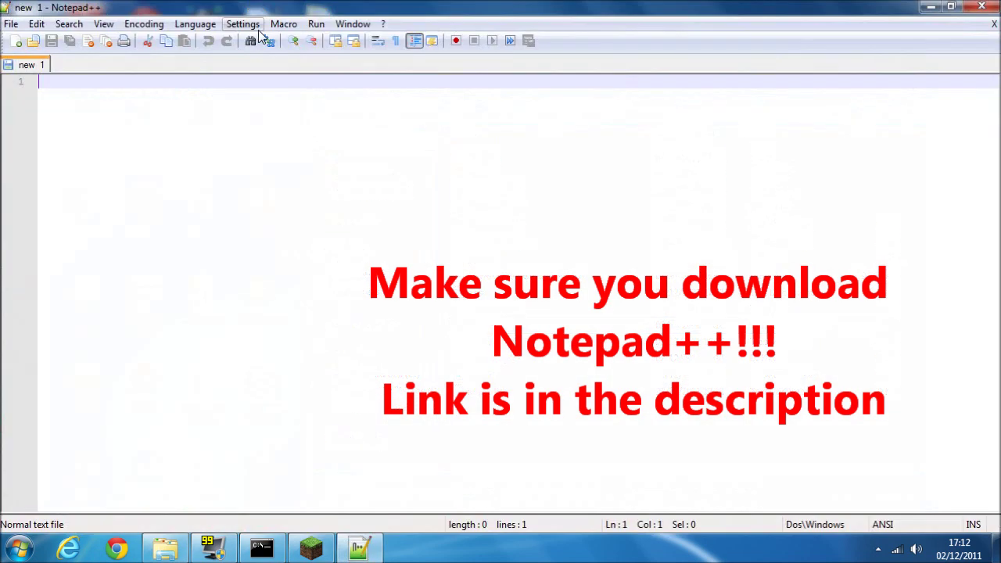
Step: Open groups.yml from Desktop > Tutorial Server > plugins > GroupManager > worlds > world
click(15, 24)
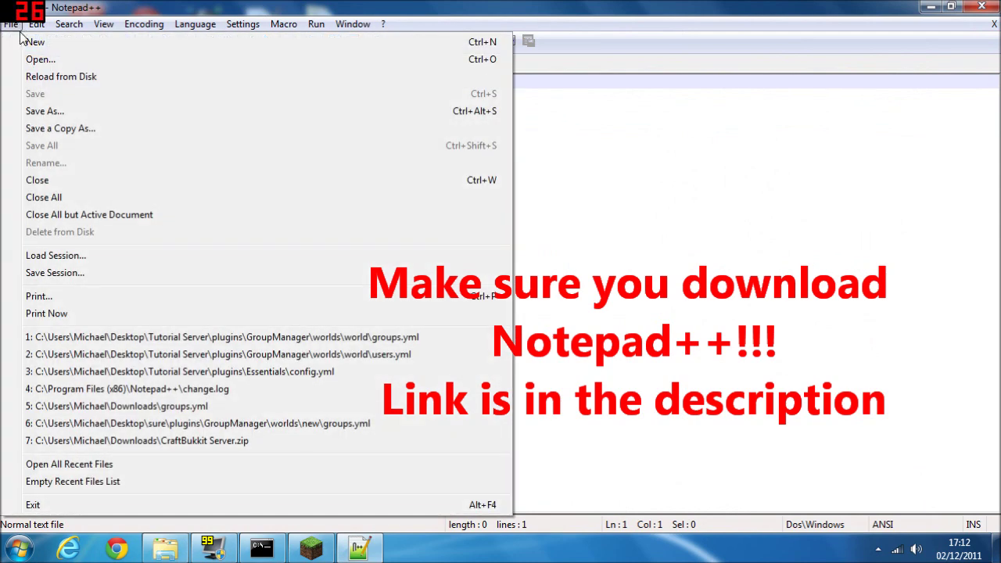
click(54, 58)
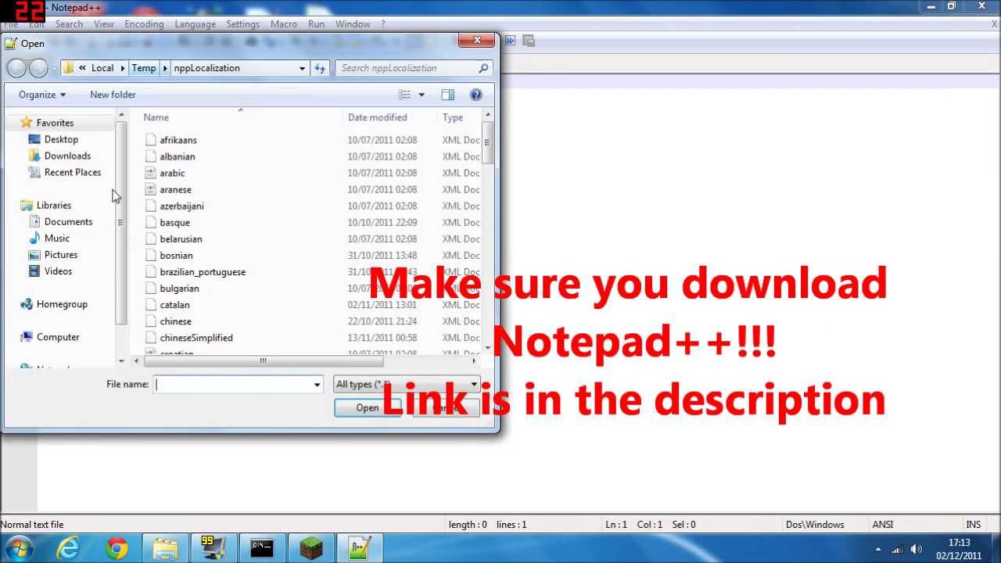
click(63, 139)
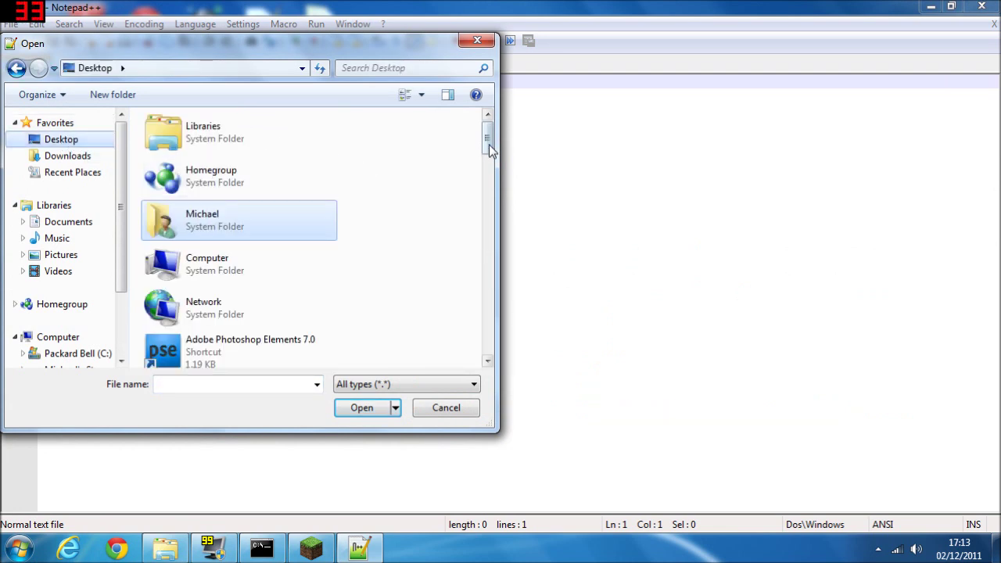
drag(488, 145, 490, 313)
double_click(260, 202)
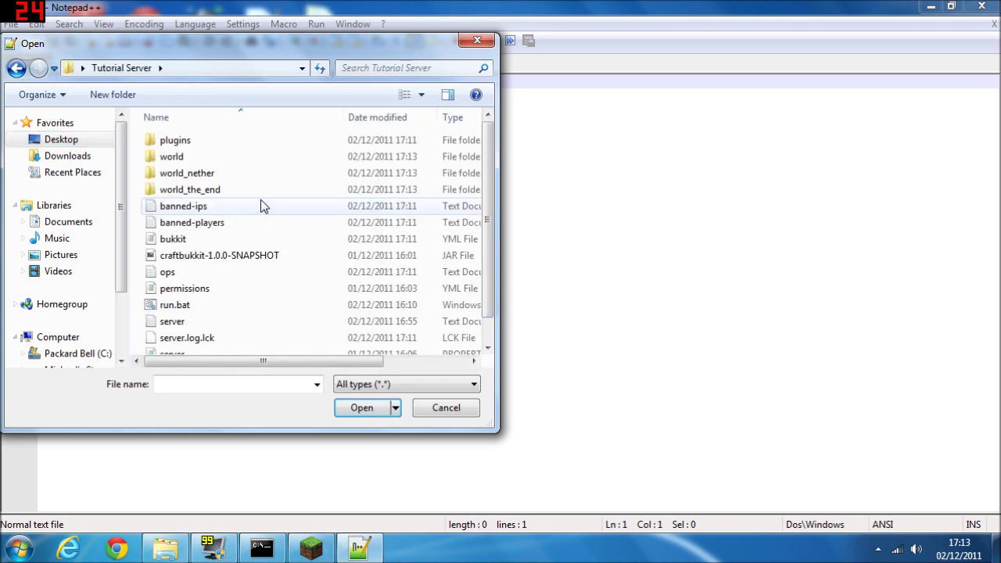
double_click(216, 142)
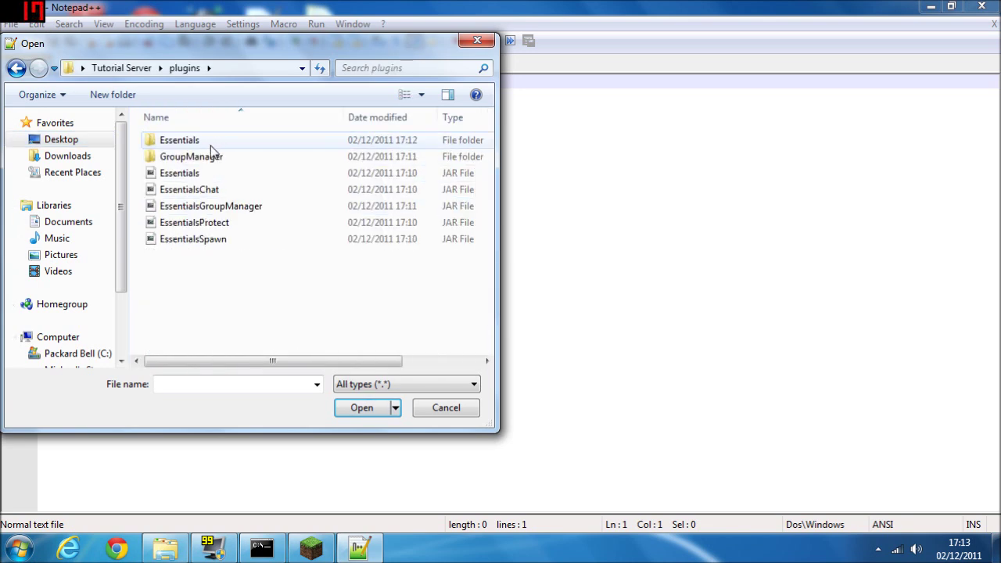
double_click(206, 157)
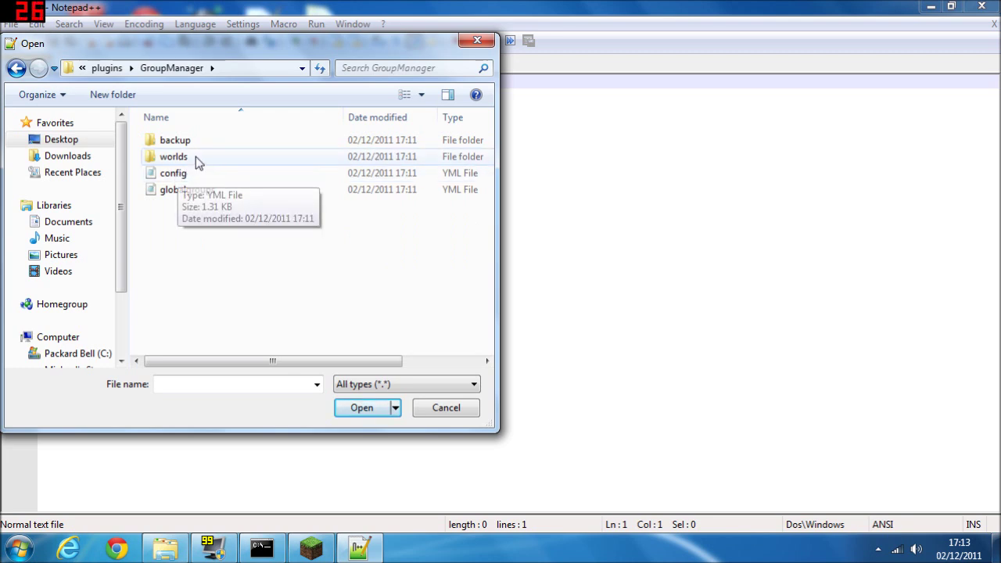
double_click(196, 156)
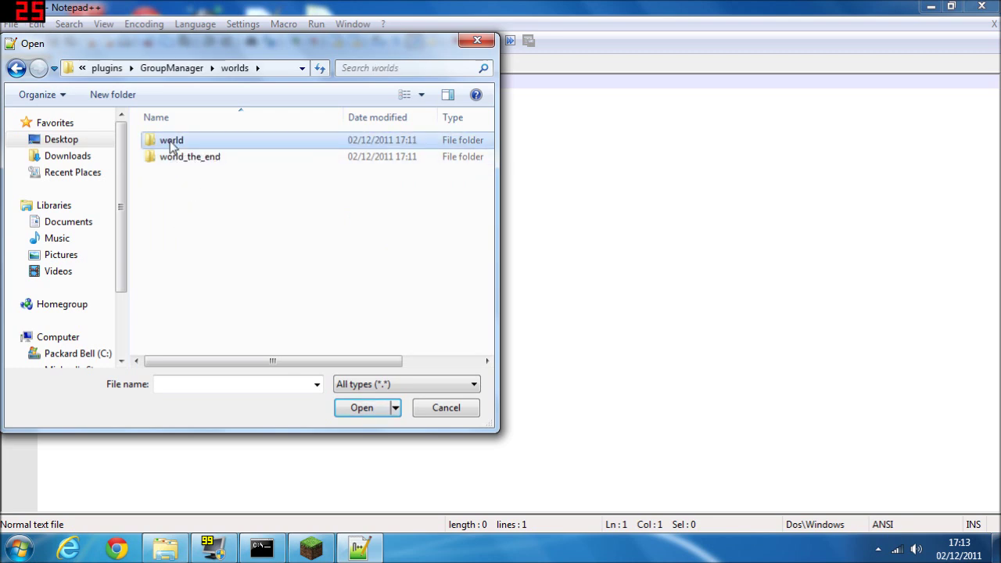
double_click(169, 142)
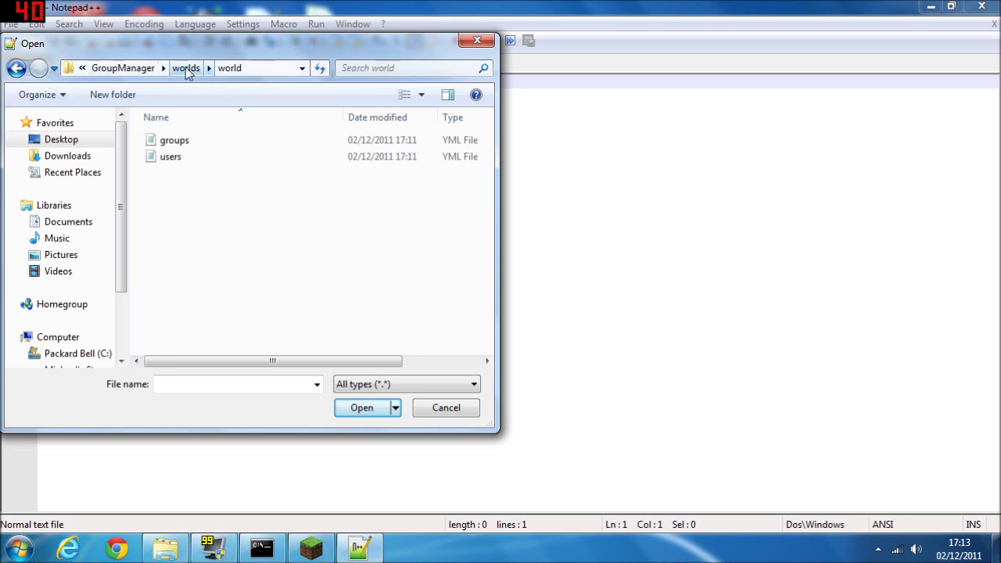
click(186, 146)
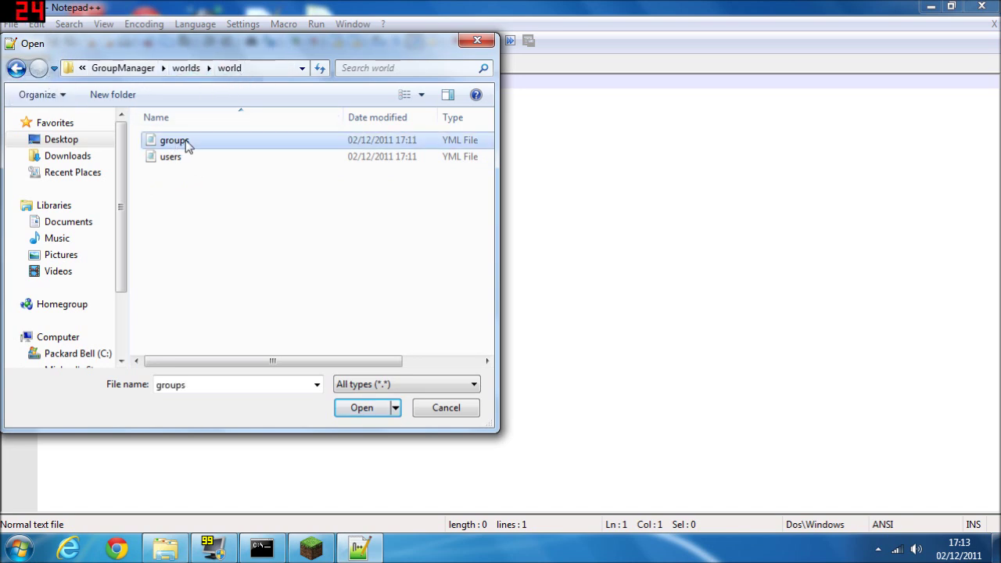
click(366, 407)
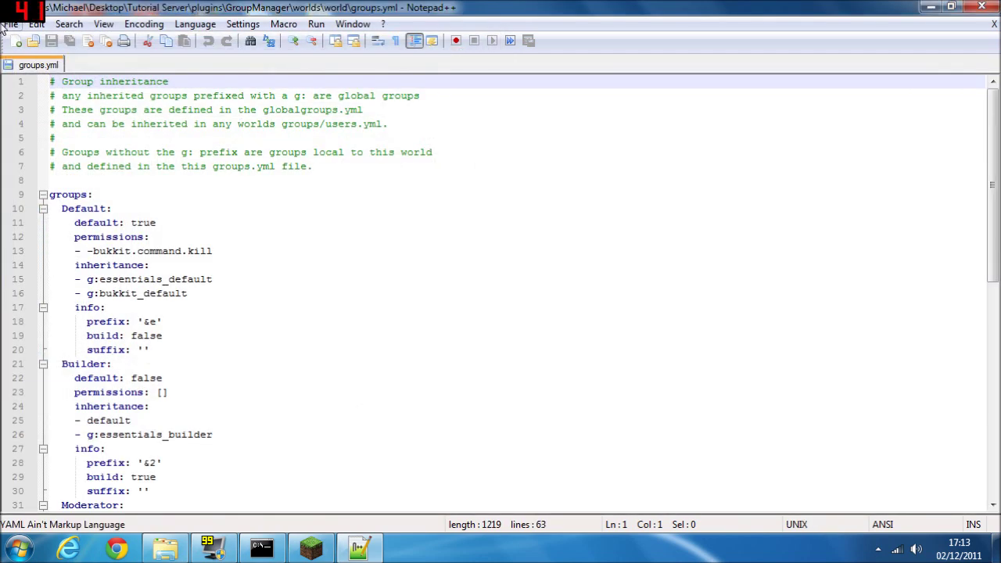
Step: Open users.yml from the same world folder in a new tab
click(11, 24)
click(33, 57)
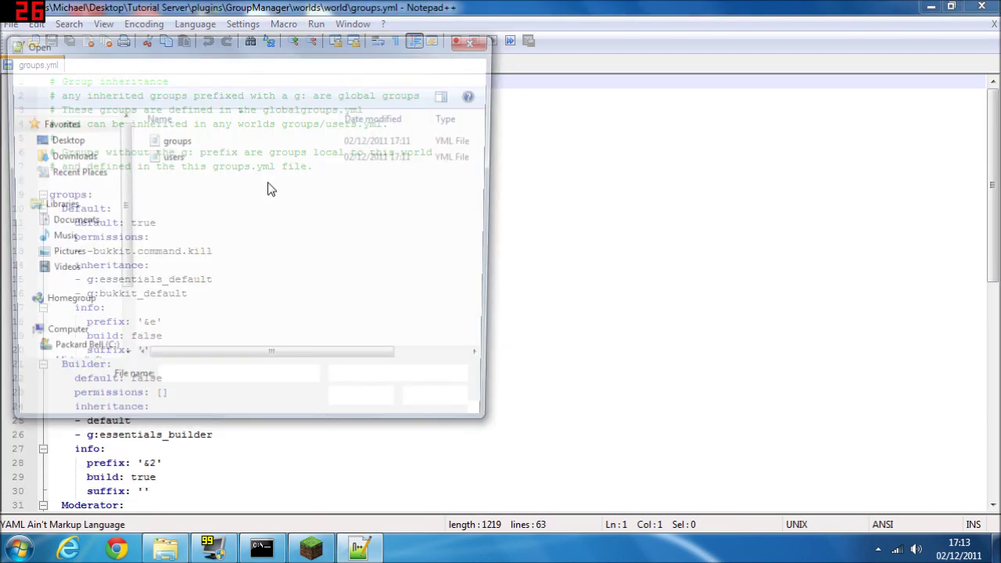
click(185, 161)
click(362, 408)
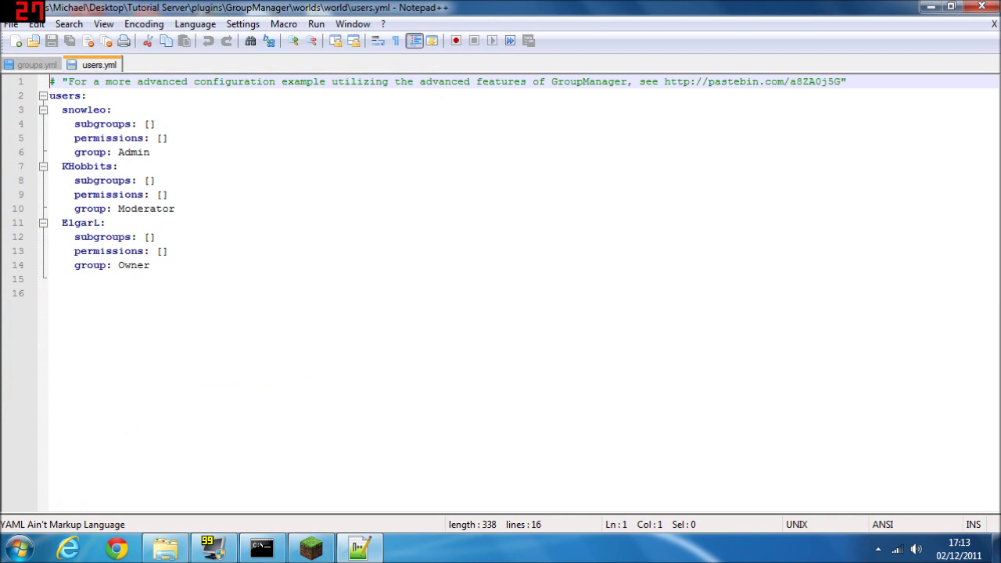
Step: Inspect the Default group's default: true setting in groups.yml, then return to users.yml
click(37, 65)
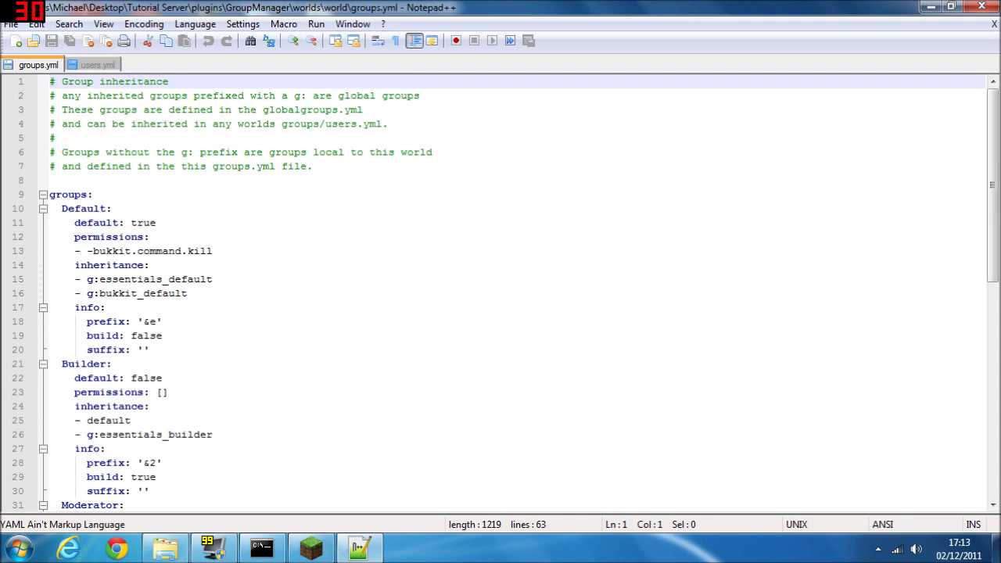
click(156, 223)
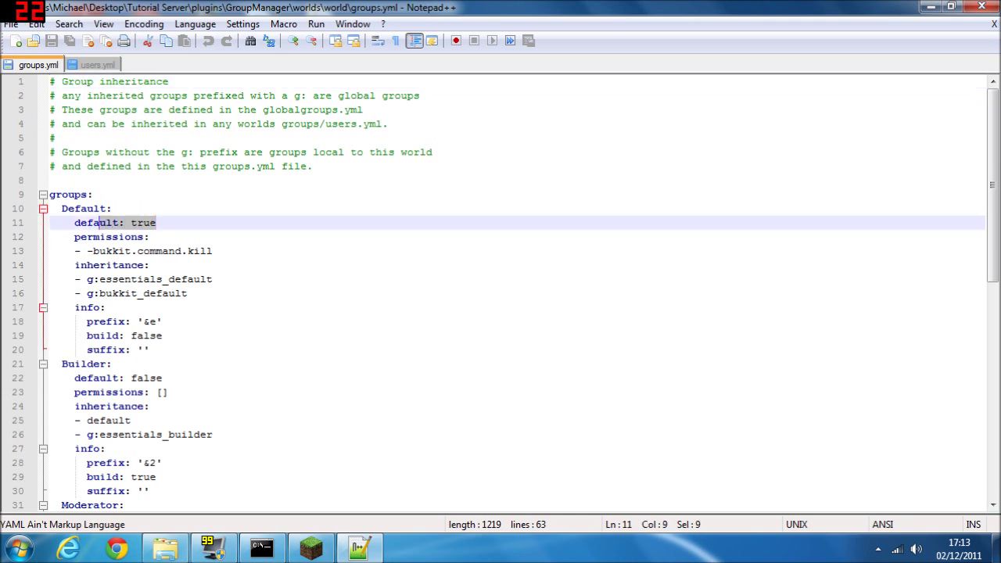
click(80, 208)
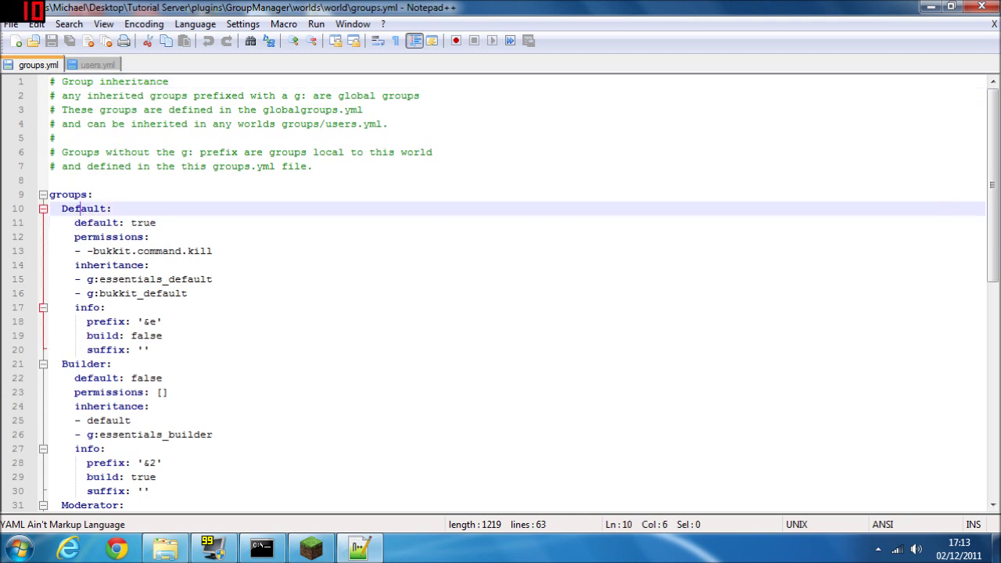
click(93, 65)
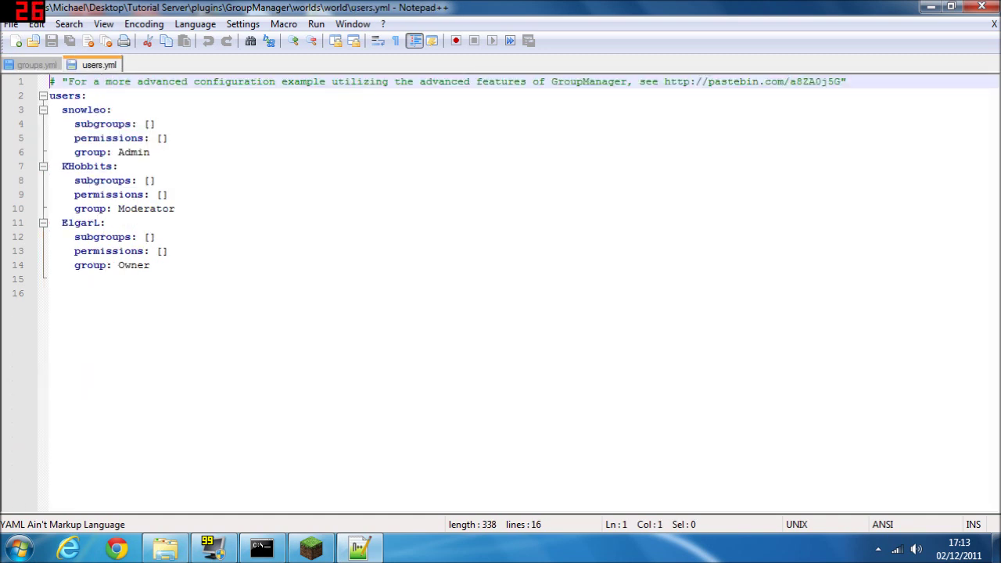